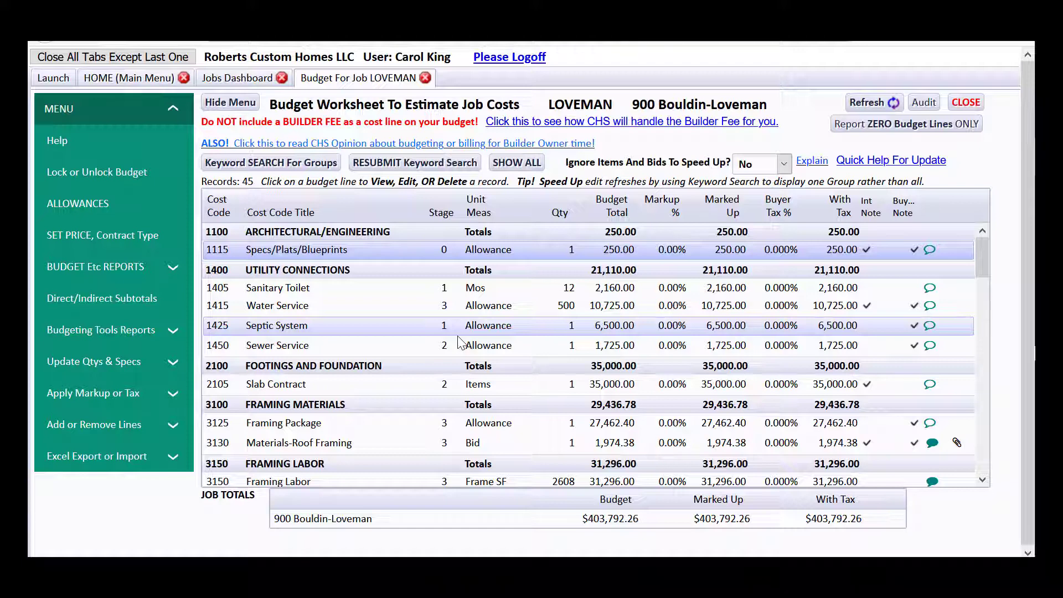
- Filter the budget groups by the keyword "roof" and open the 4030 Roofing - Turnkey budget line
{"action": "left_click", "coordinate": [299, 166]}
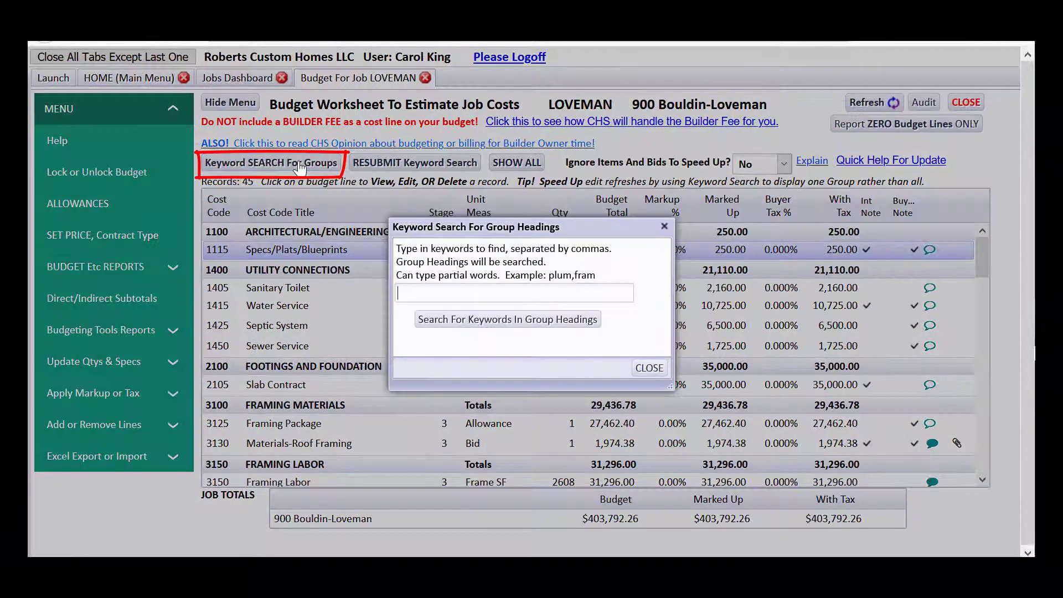
{"action": "type", "text": "roof"}
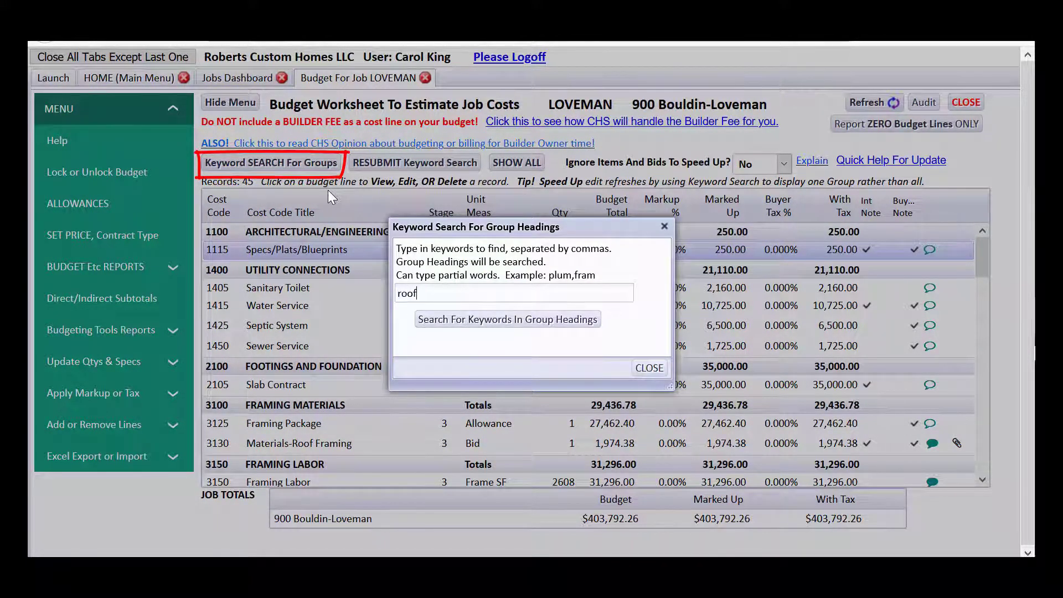
{"action": "left_click", "coordinate": [523, 321]}
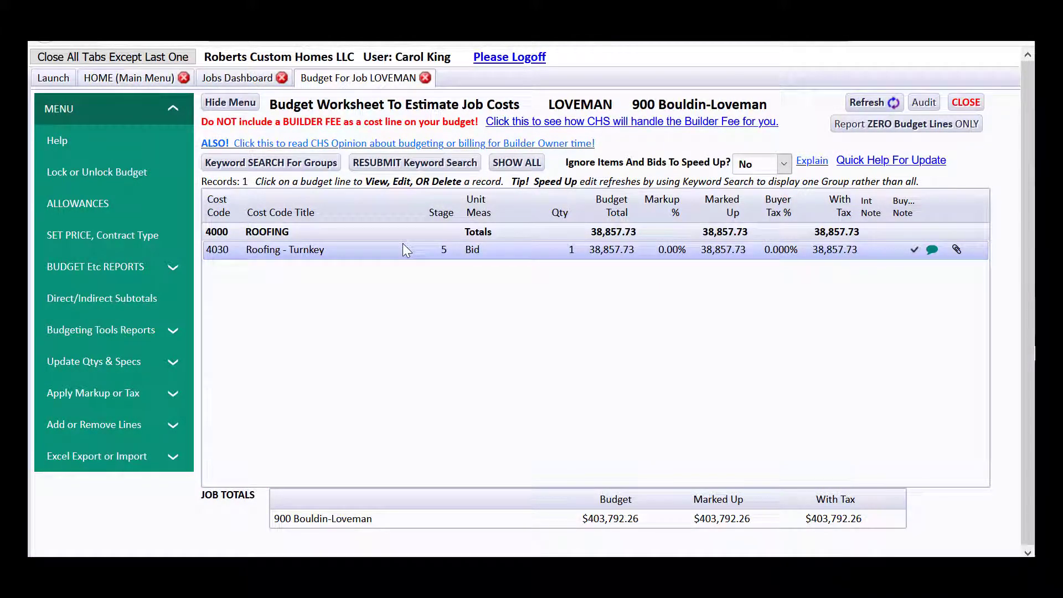
{"action": "left_click", "coordinate": [403, 245]}
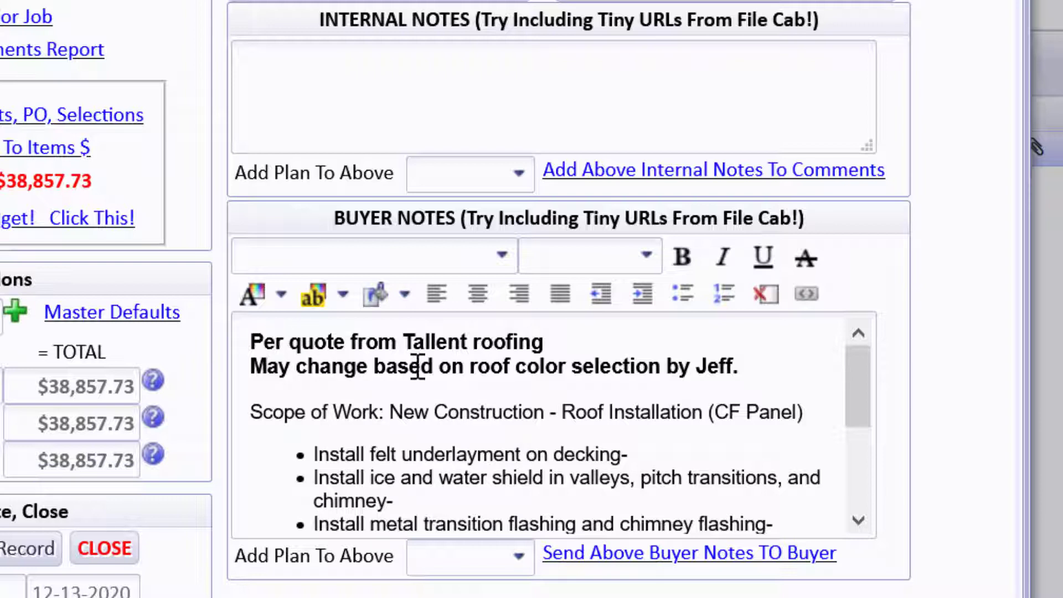
- Read through the roofing record's buyer notes and the vendor bid comments filtered to cost code 4030
{"action": "left_click_drag", "start_coordinate": [857, 390], "coordinate": [841, 434]}
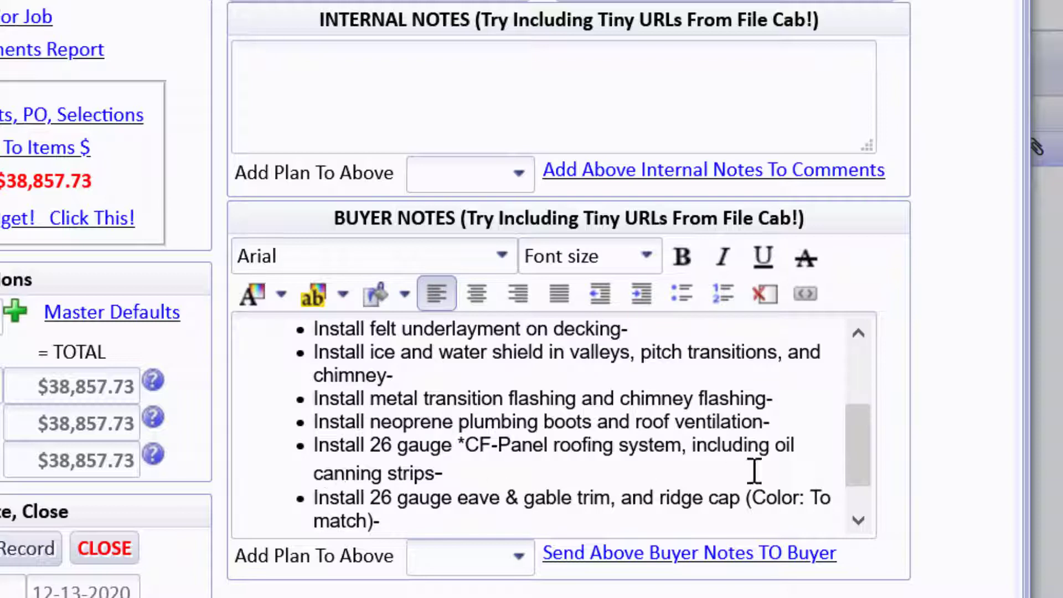
{"action": "left_click_drag", "start_coordinate": [856, 442], "coordinate": [861, 351]}
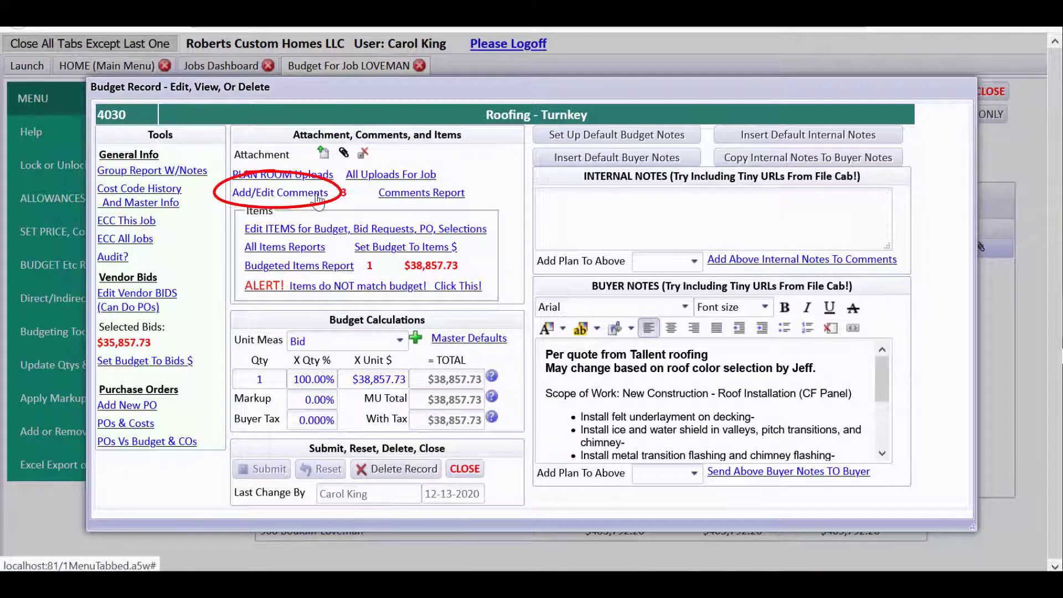
{"action": "left_click", "coordinate": [318, 195]}
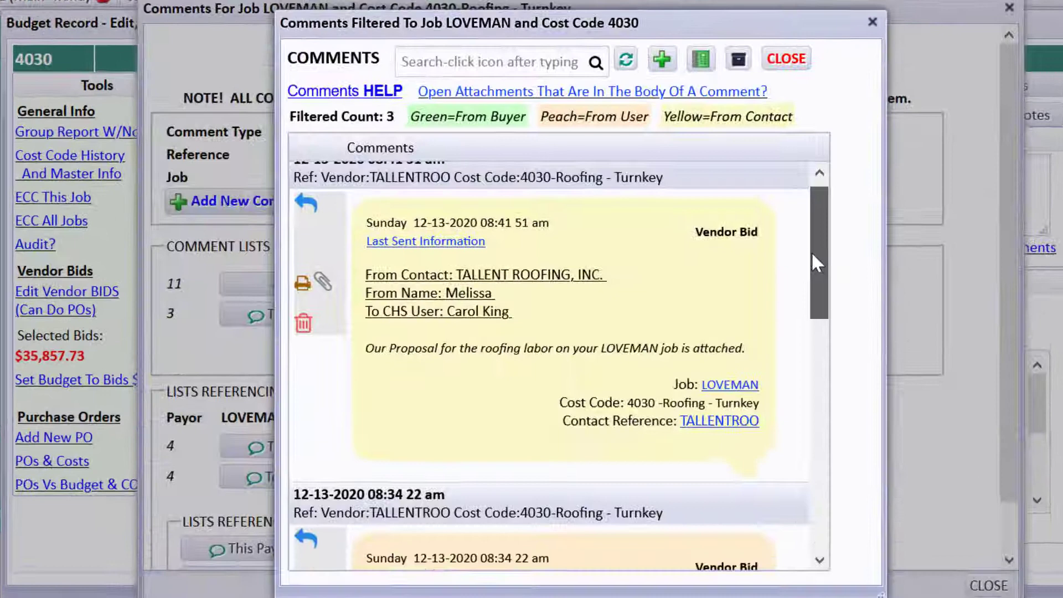
{"action": "left_click_drag", "start_coordinate": [812, 252], "coordinate": [813, 388]}
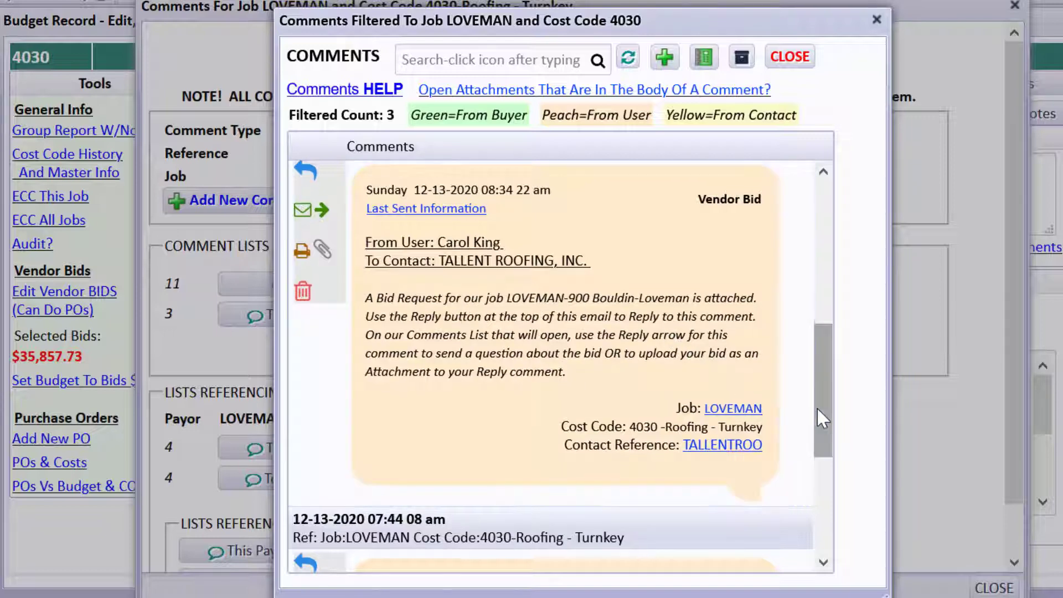
{"action": "left_click_drag", "start_coordinate": [815, 407], "coordinate": [818, 255]}
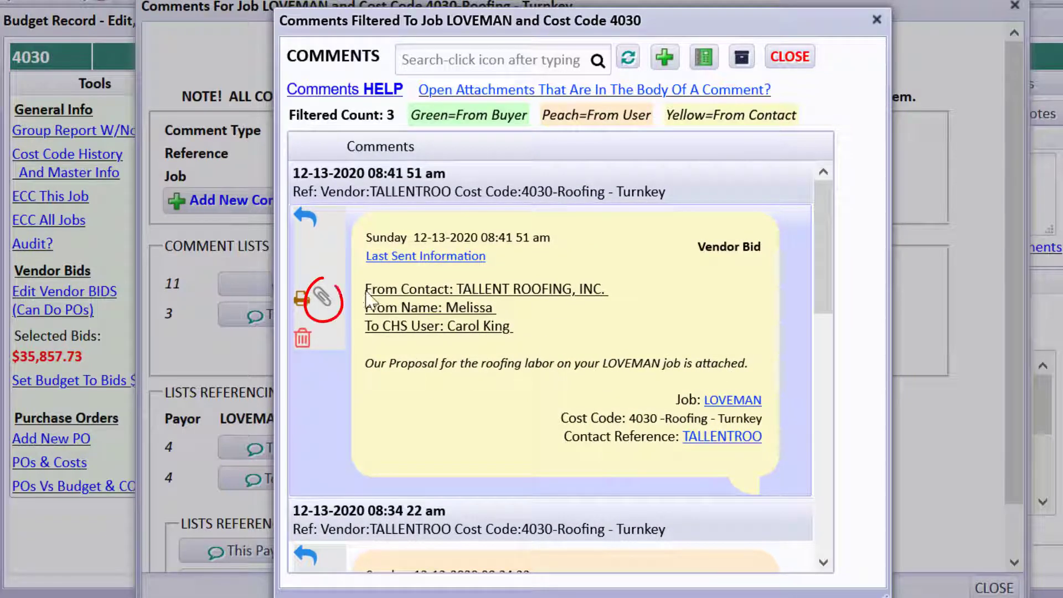
- View the proposal PDF attached to the Tallent Roofing bid comment, and close the comments list after reviewing it
{"action": "left_click", "coordinate": [325, 298]}
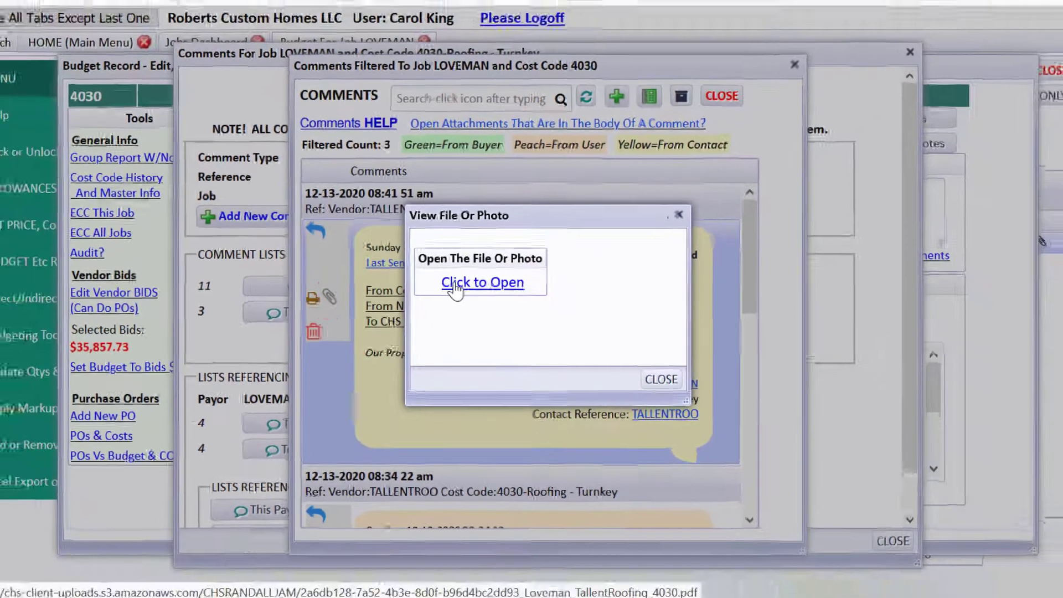
{"action": "left_click", "coordinate": [469, 289]}
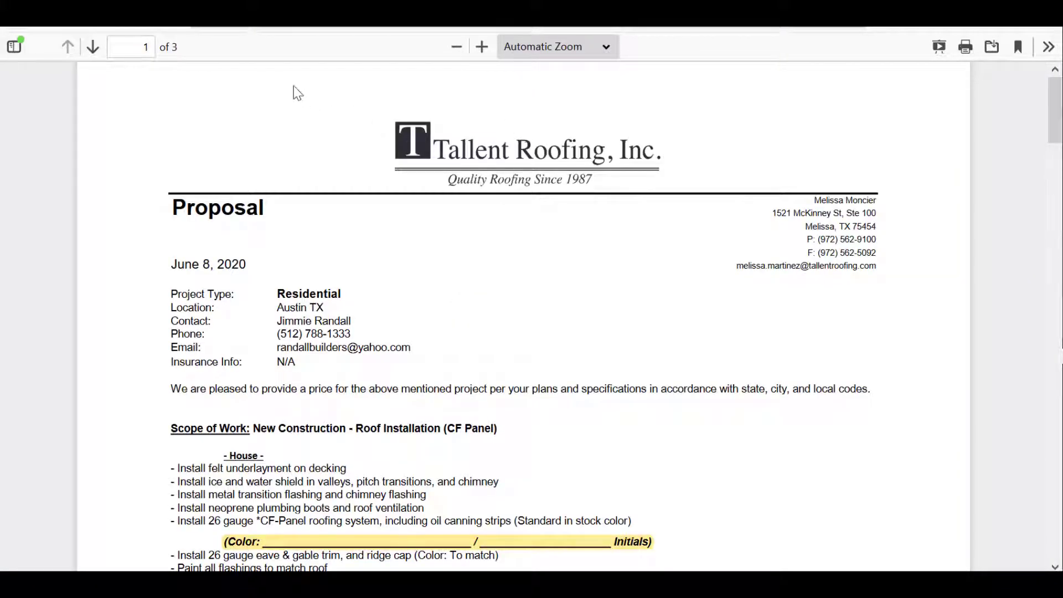
{"action": "key", "text": "ctrl+w"}
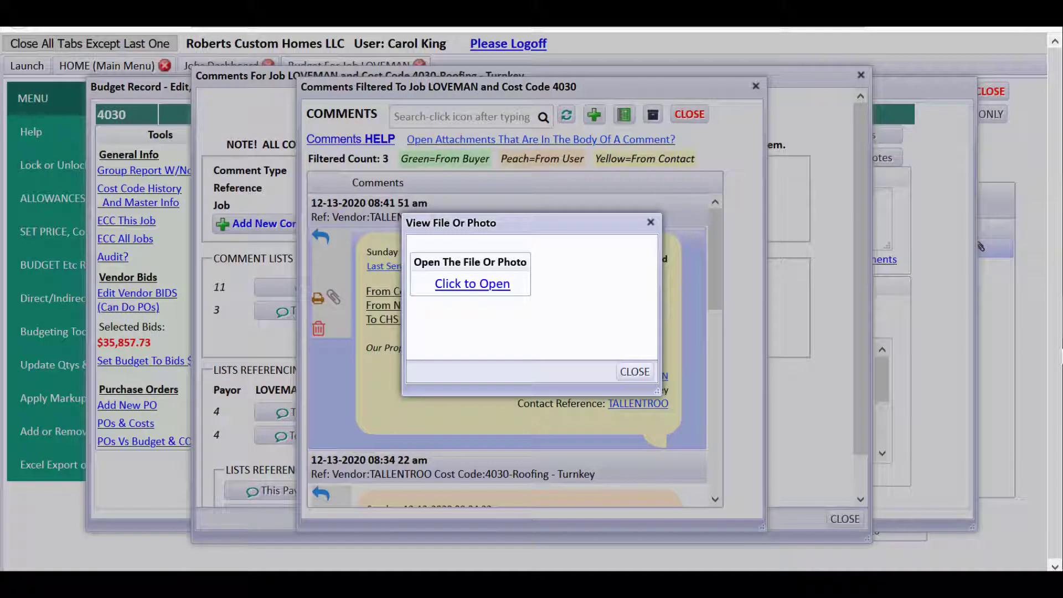
{"action": "left_click", "coordinate": [633, 373]}
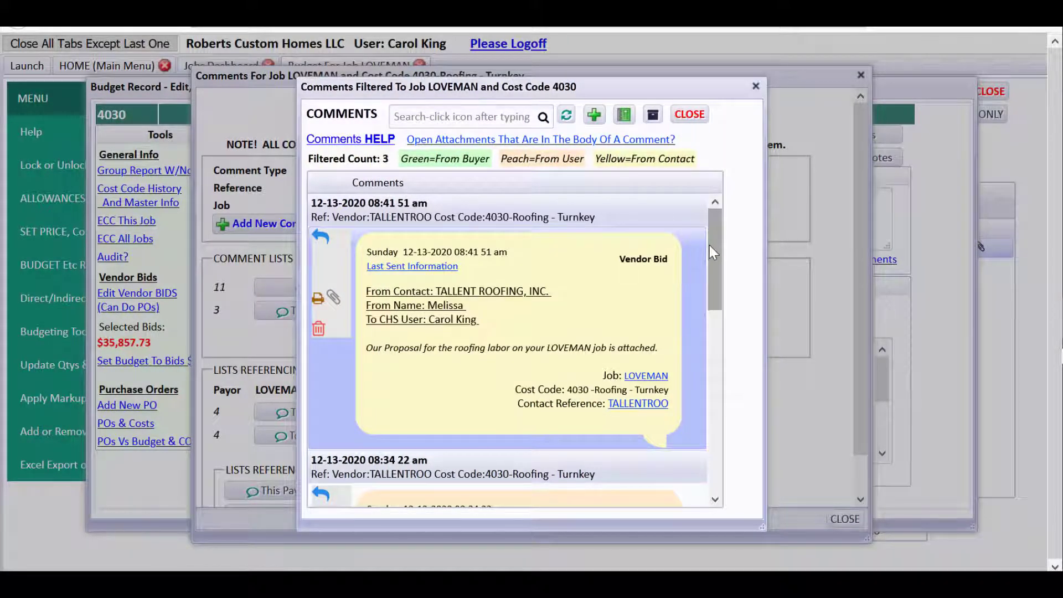
{"action": "left_click_drag", "start_coordinate": [709, 244], "coordinate": [702, 304]}
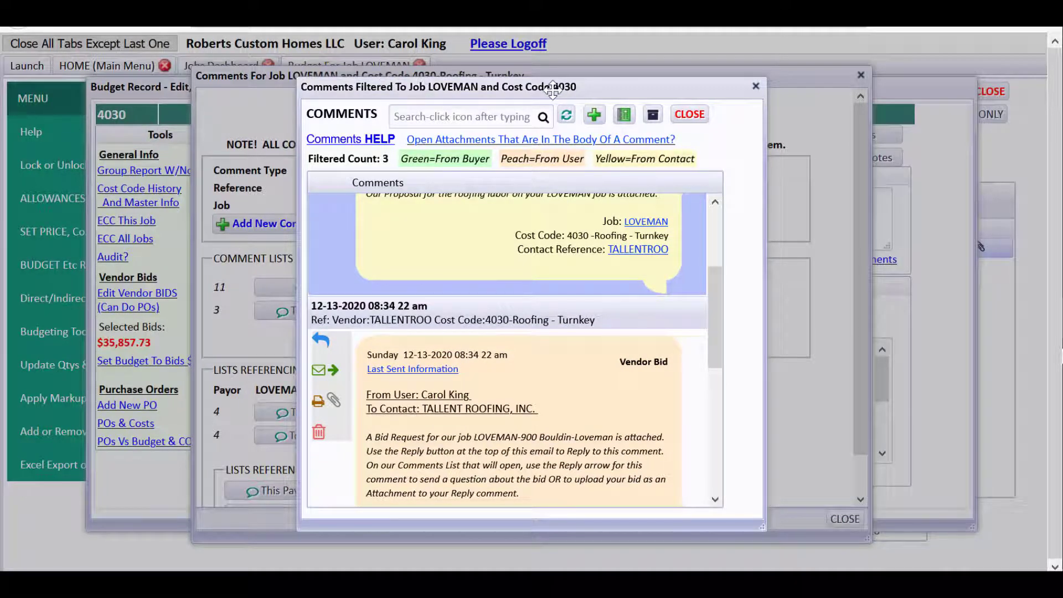
{"action": "left_click", "coordinate": [689, 114]}
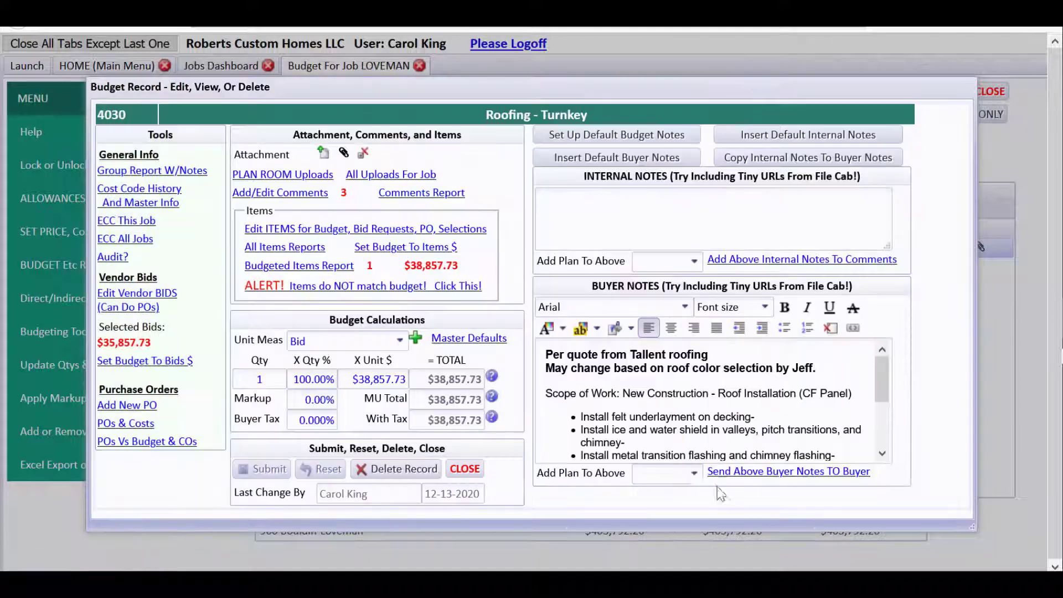
- Check the budget record's attachment and highlight the Scope of Work section in the Tallent Roofing proposal
{"action": "left_click", "coordinate": [343, 153]}
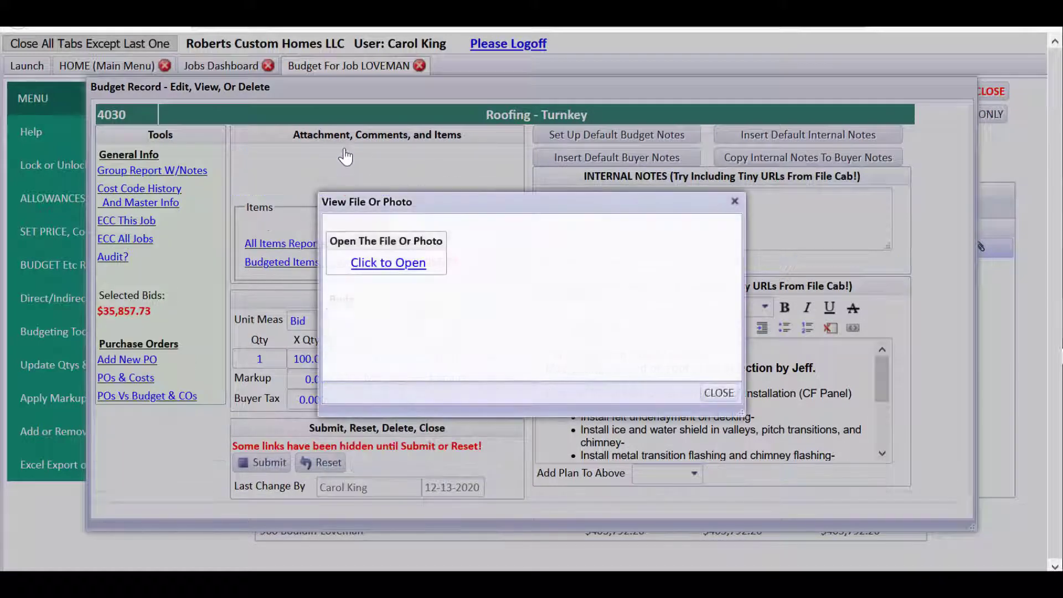
{"action": "left_click", "coordinate": [704, 394]}
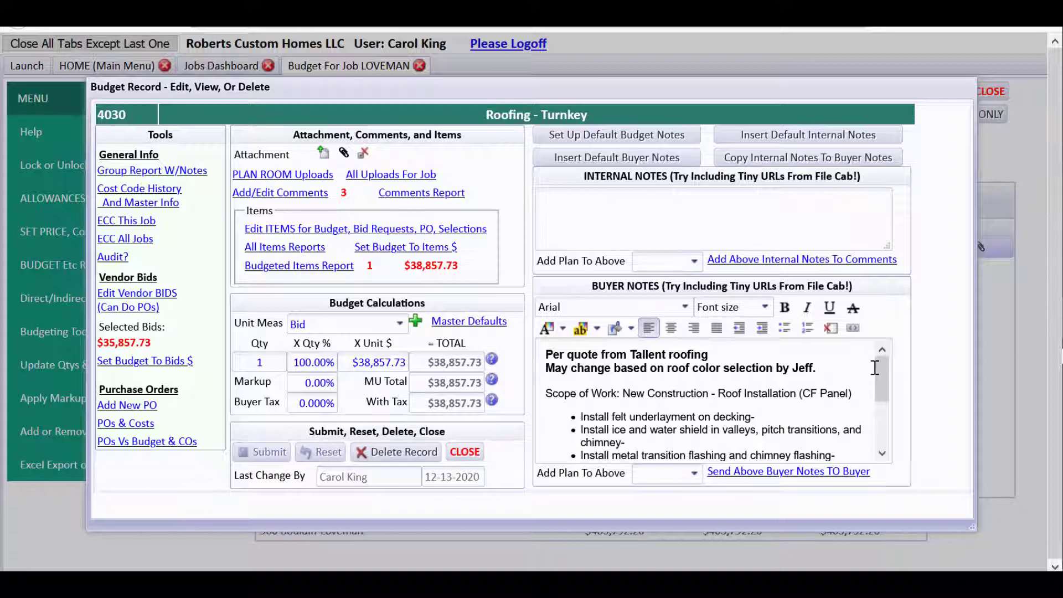
{"action": "left_click_drag", "start_coordinate": [876, 370], "coordinate": [877, 426]}
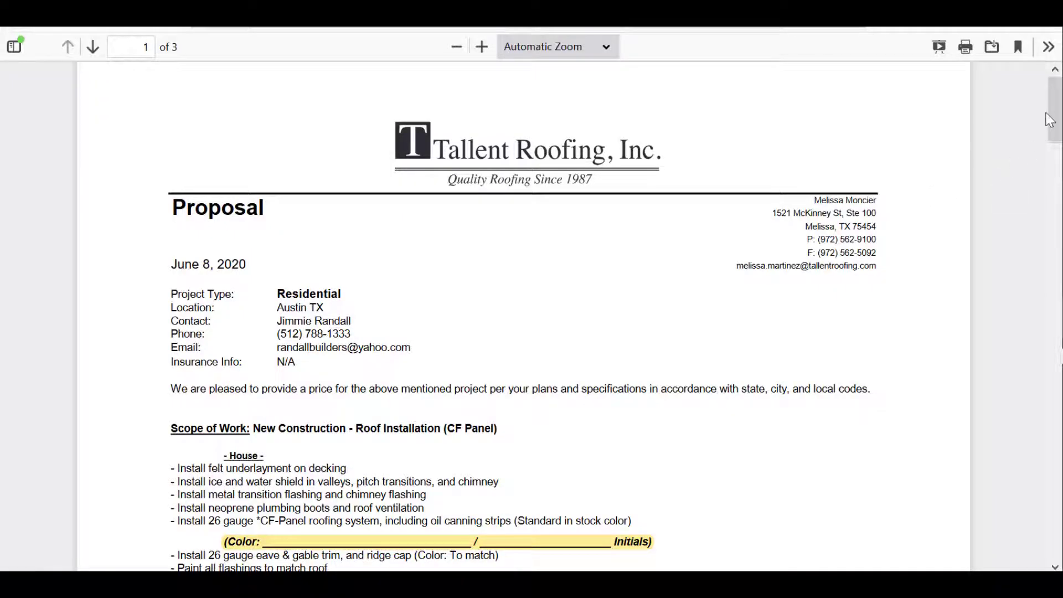
{"action": "left_click_drag", "start_coordinate": [1055, 113], "coordinate": [1057, 161]}
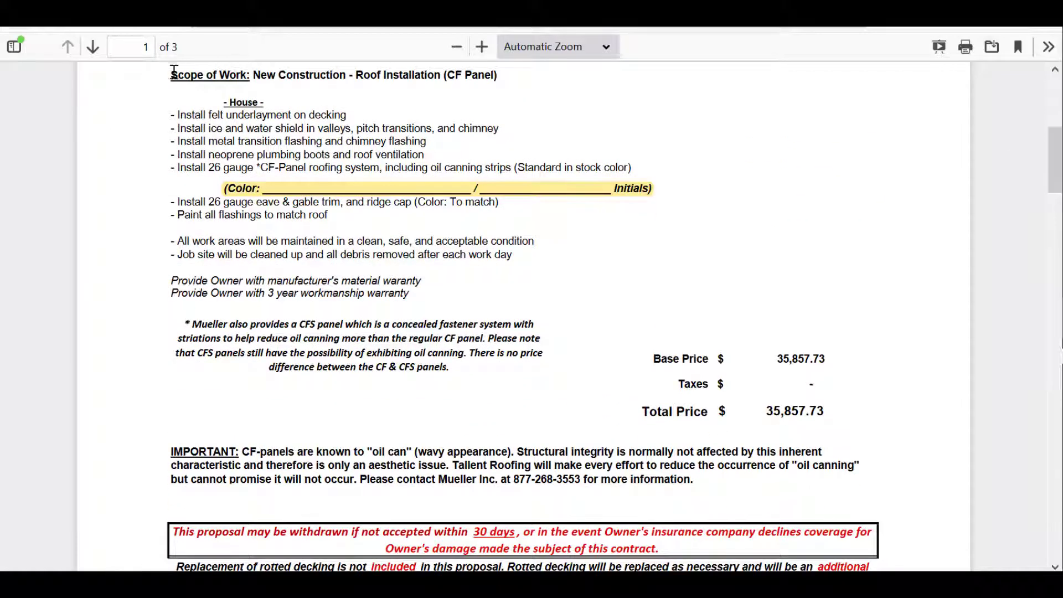
{"action": "mouse_move", "coordinate": [173, 72]}
{"action": "left_mouse_down"}
{"action": "mouse_move", "coordinate": [260, 103]}
{"action": "mouse_move", "coordinate": [238, 206]}
{"action": "mouse_move", "coordinate": [262, 221]}
{"action": "left_mouse_up"}
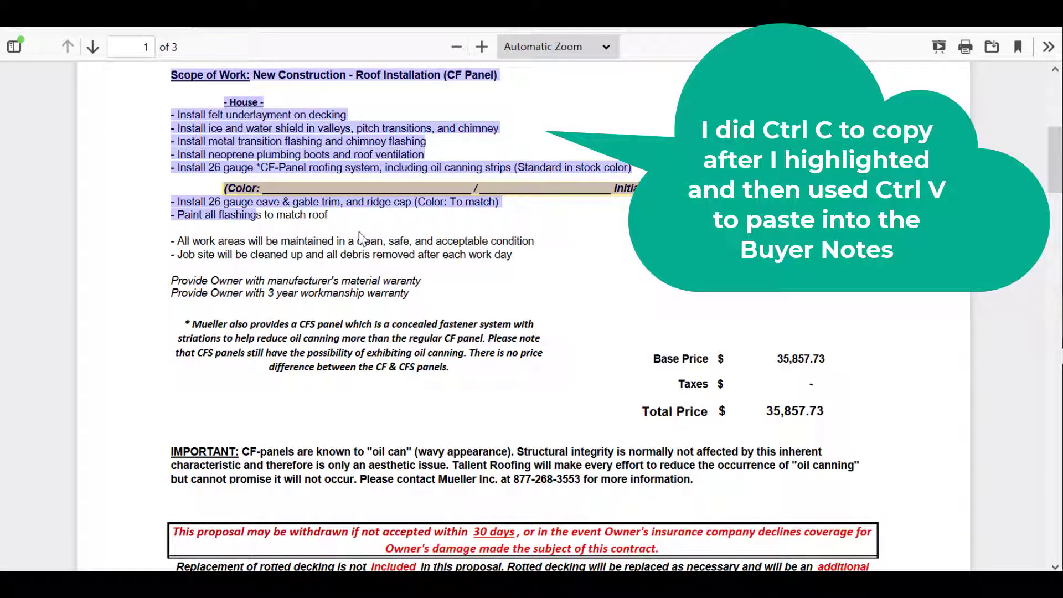
{"action": "left_click_drag", "start_coordinate": [360, 238], "coordinate": [337, 223]}
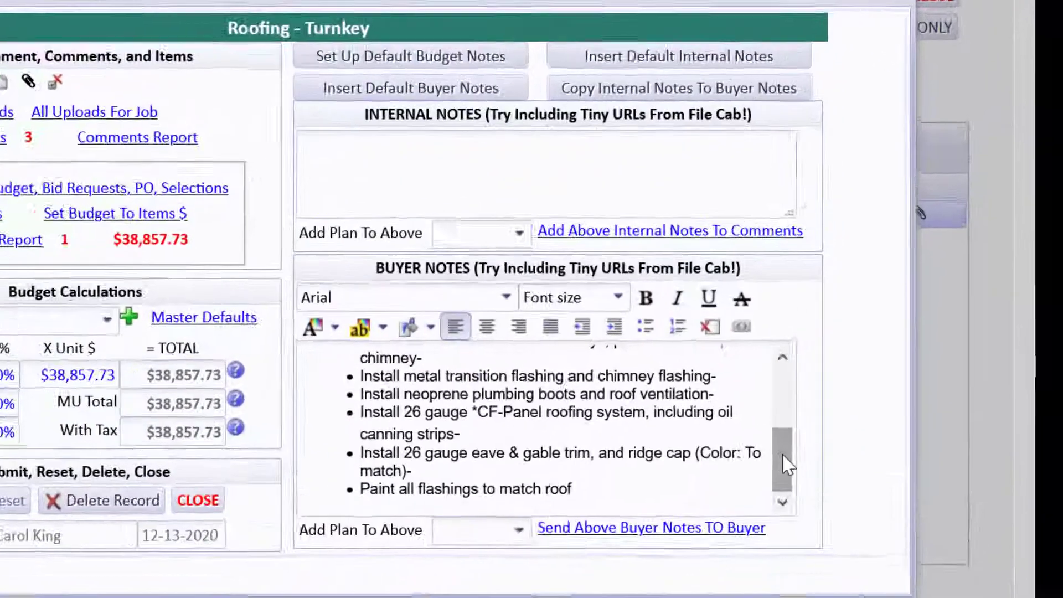
- Review the quote remarks and the pasted scope of work list in the roofing record's buyer notes
{"action": "left_click_drag", "start_coordinate": [881, 407], "coordinate": [882, 399]}
{"action": "left_click_drag", "start_coordinate": [728, 454], "coordinate": [720, 362]}
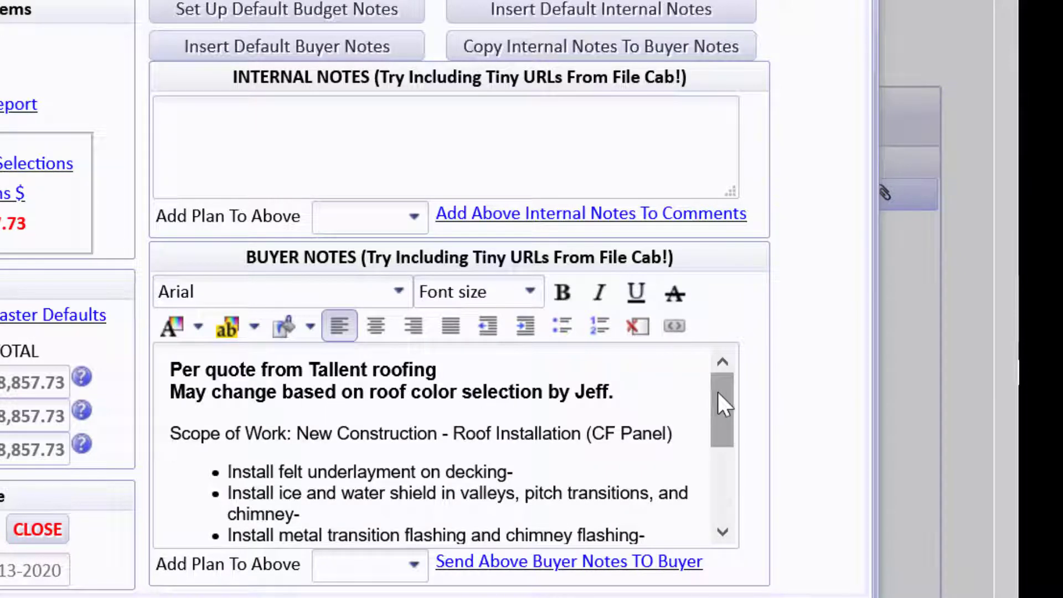
{"action": "left_click_drag", "start_coordinate": [718, 403], "coordinate": [723, 440]}
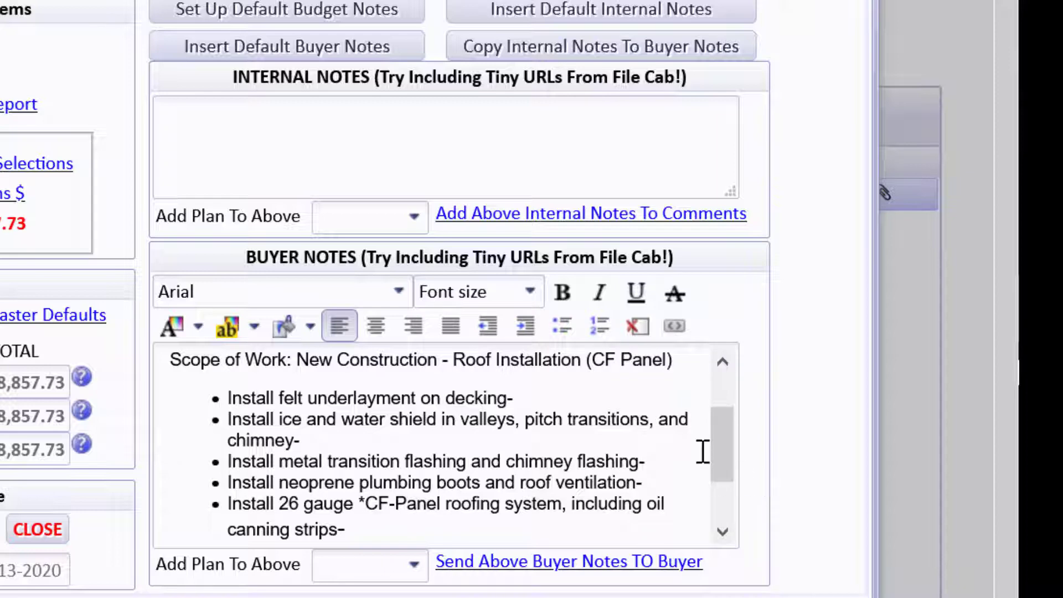
{"action": "mouse_move", "coordinate": [726, 429]}
{"action": "left_mouse_down"}
{"action": "mouse_move", "coordinate": [720, 494]}
{"action": "mouse_move", "coordinate": [721, 383]}
{"action": "left_mouse_up"}
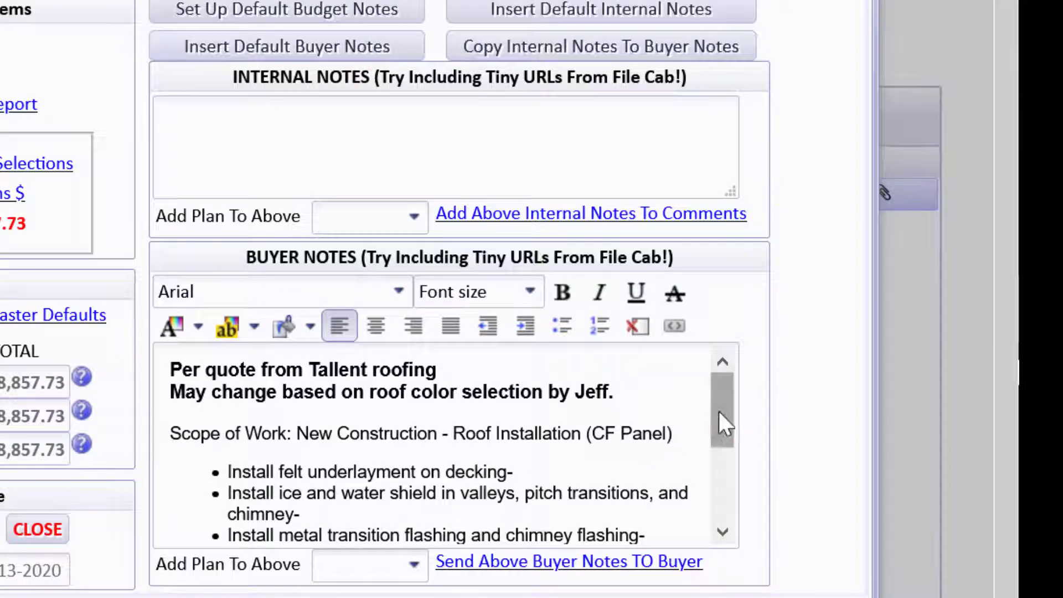
- Add the Plan Room Loveman Roof Framing Plan link to the end of the buyer notes
{"action": "left_click_drag", "start_coordinate": [718, 412], "coordinate": [716, 548]}
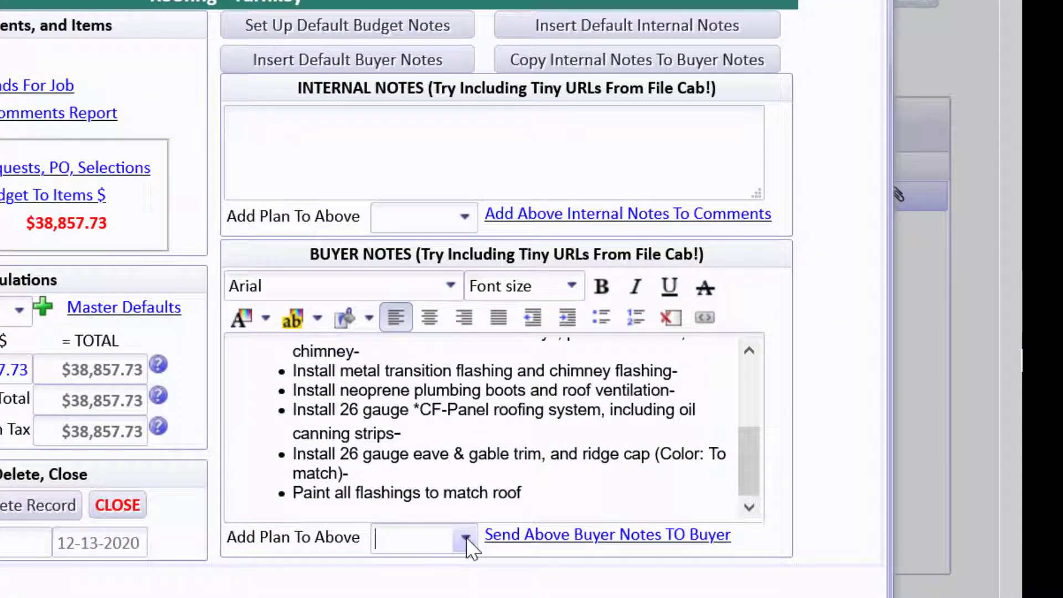
{"action": "left_click", "coordinate": [465, 539]}
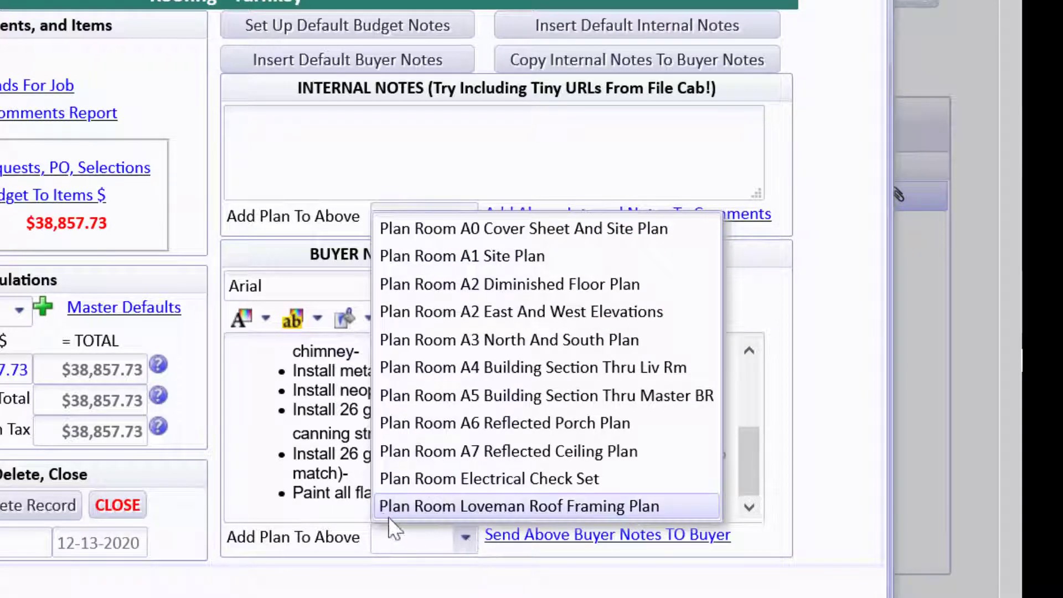
{"action": "left_click", "coordinate": [474, 507]}
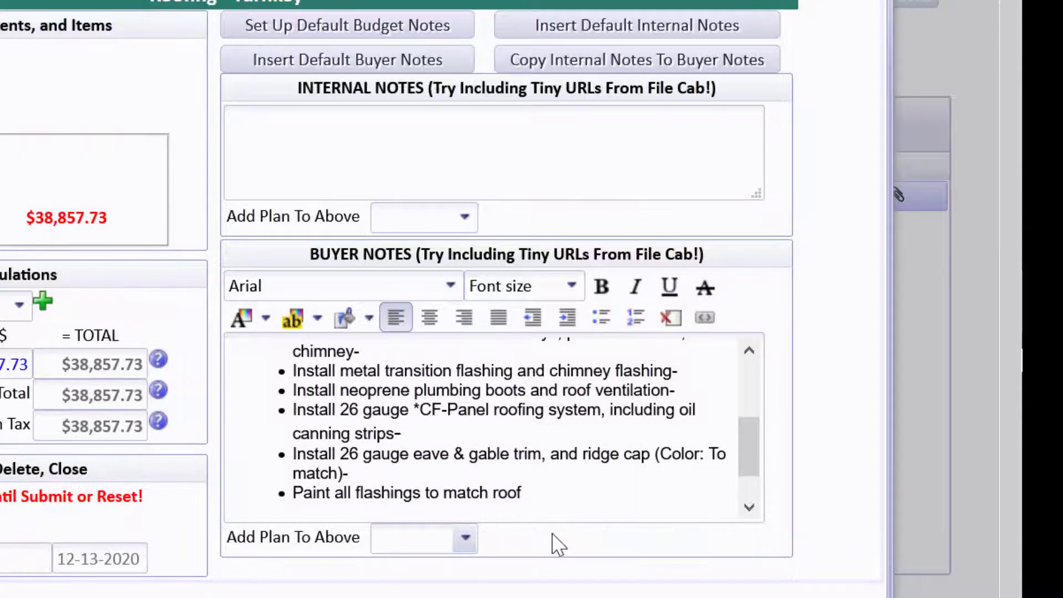
{"action": "left_click_drag", "start_coordinate": [746, 437], "coordinate": [739, 498]}
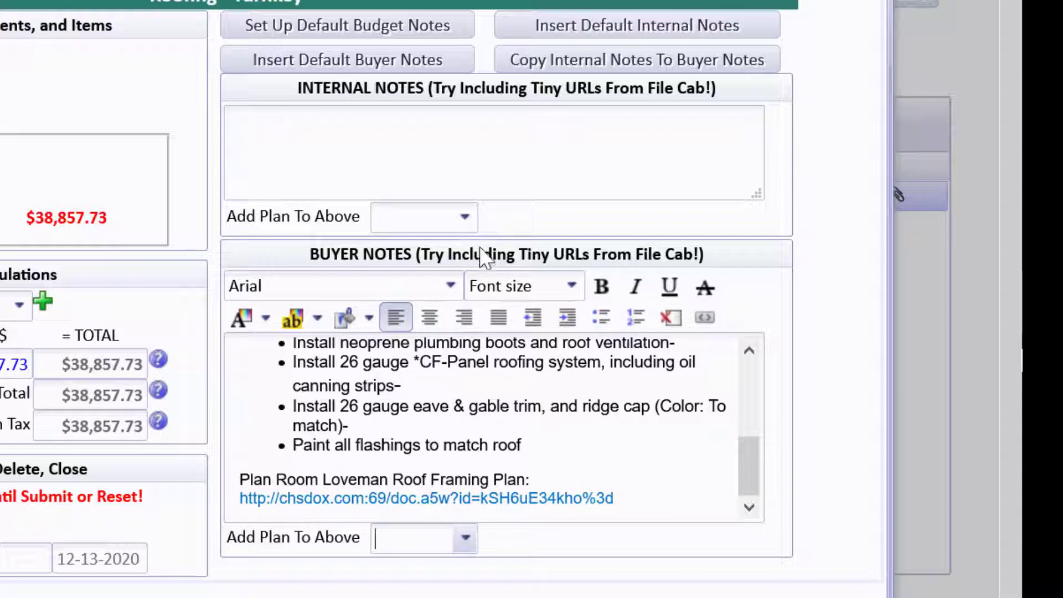
- Add the Plan Room Loveman Roof Framing Plan link to the internal notes, with its URL on a separate line
{"action": "left_click", "coordinate": [465, 217]}
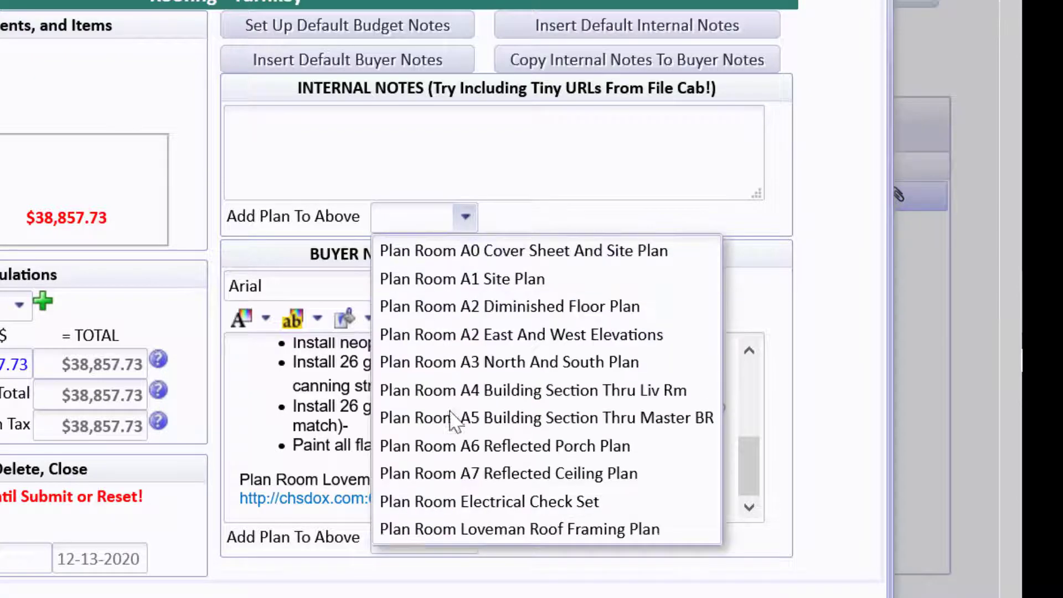
{"action": "left_click", "coordinate": [435, 532]}
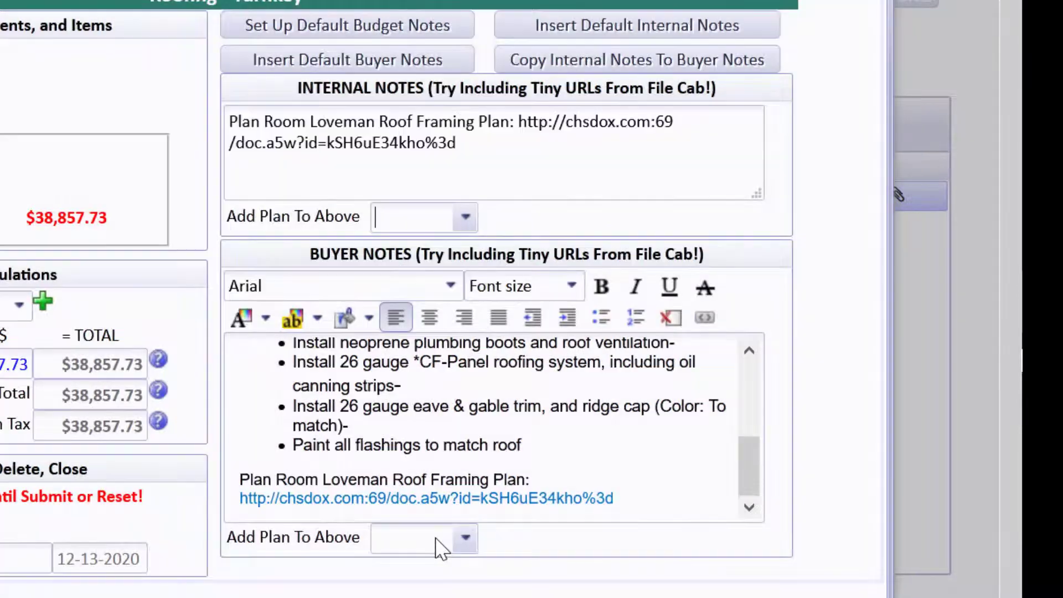
{"action": "left_click", "coordinate": [520, 120]}
{"action": "key", "text": "Return"}
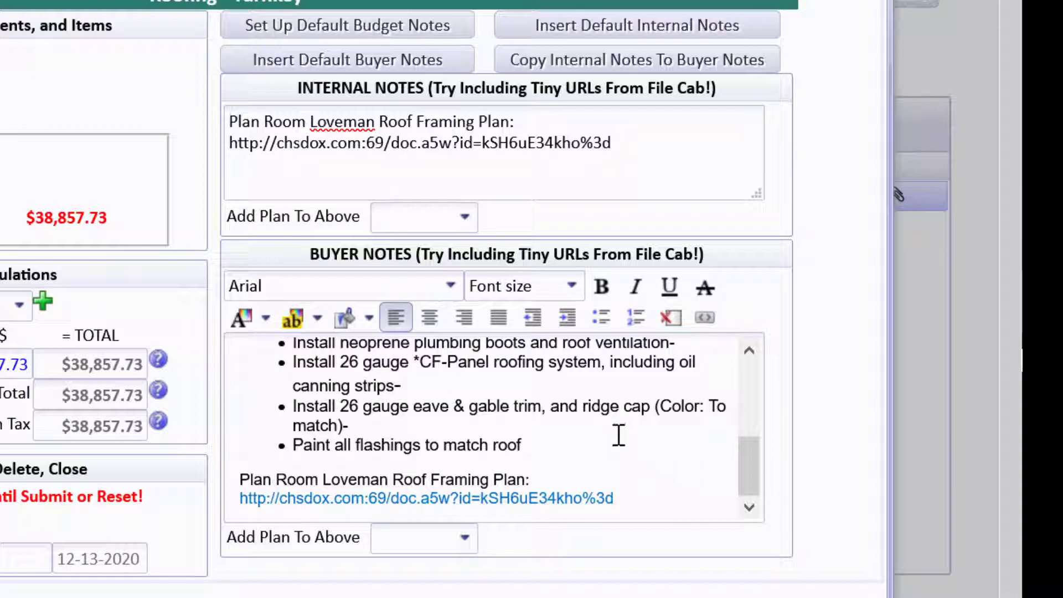
- Submit the roofing record with its updated notes and close it to return to the budget worksheet
{"action": "left_click_drag", "start_coordinate": [746, 476], "coordinate": [746, 376]}
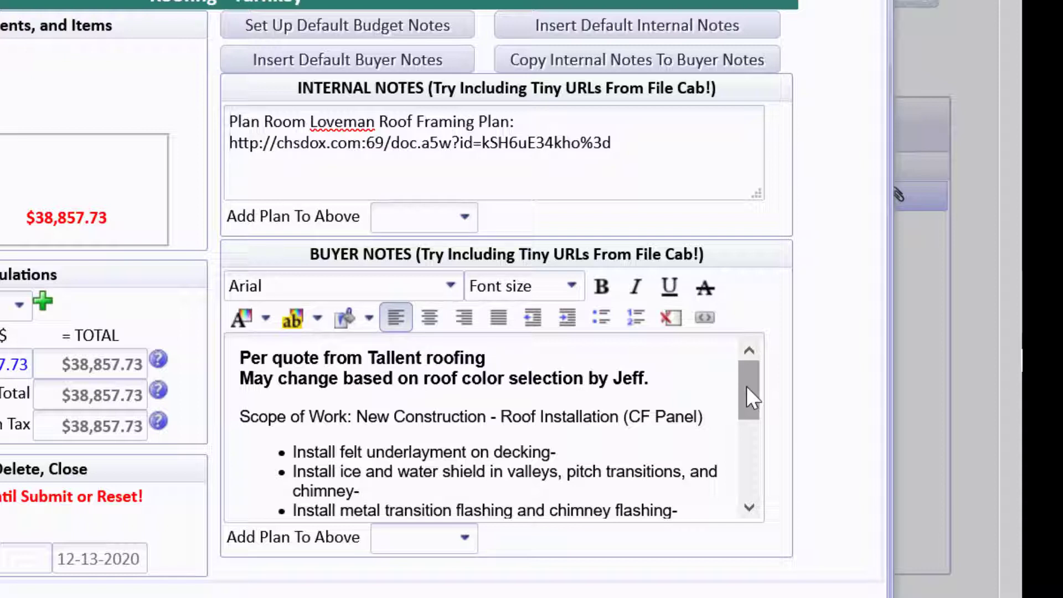
{"action": "mouse_move", "coordinate": [746, 387]}
{"action": "left_mouse_down"}
{"action": "mouse_move", "coordinate": [749, 452]}
{"action": "mouse_move", "coordinate": [756, 379]}
{"action": "left_mouse_up"}
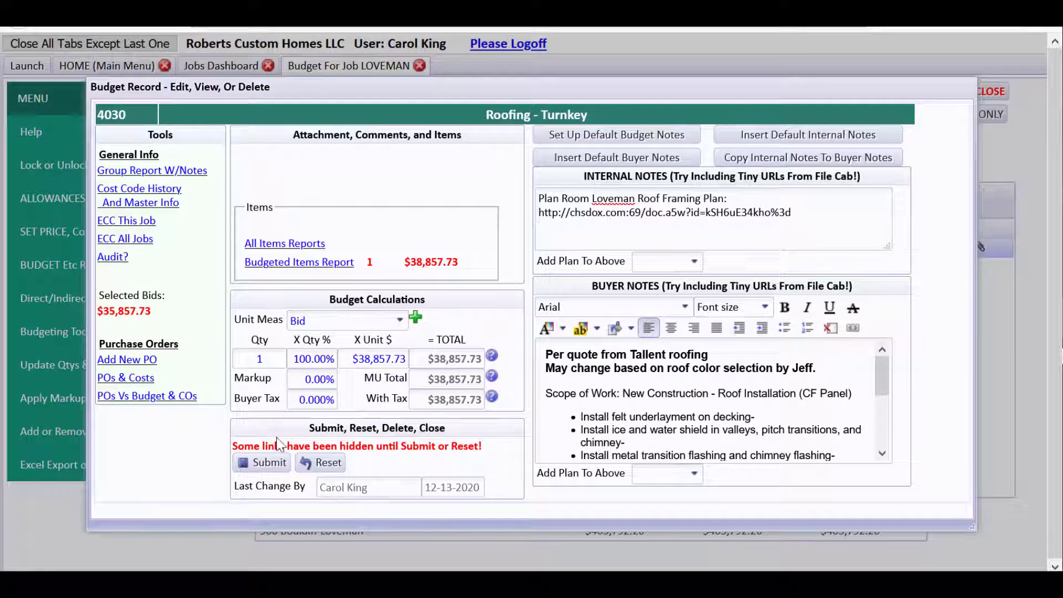
{"action": "left_click", "coordinate": [266, 463]}
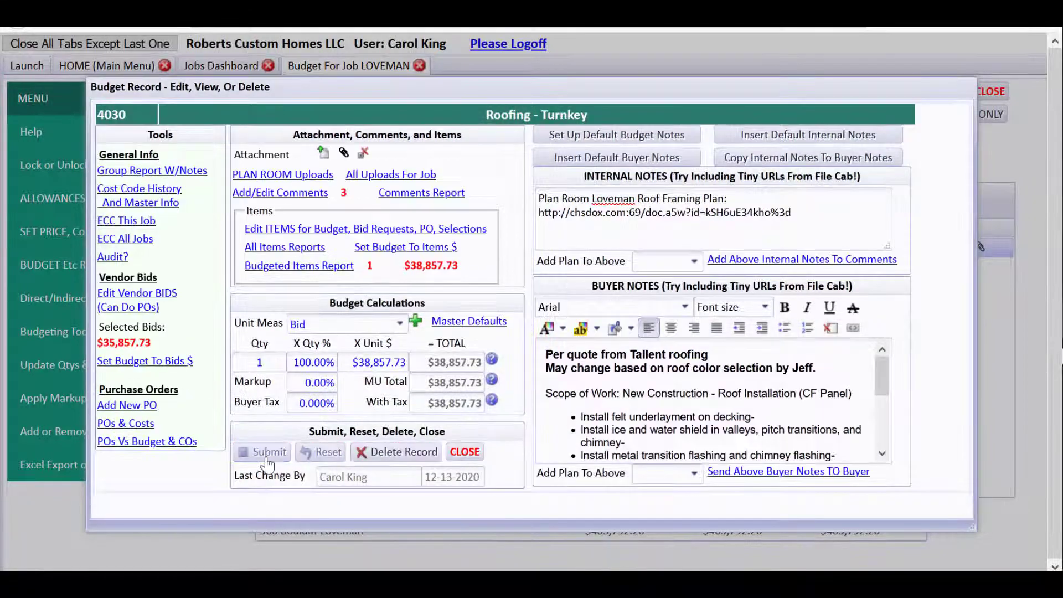
{"action": "left_click", "coordinate": [464, 452]}
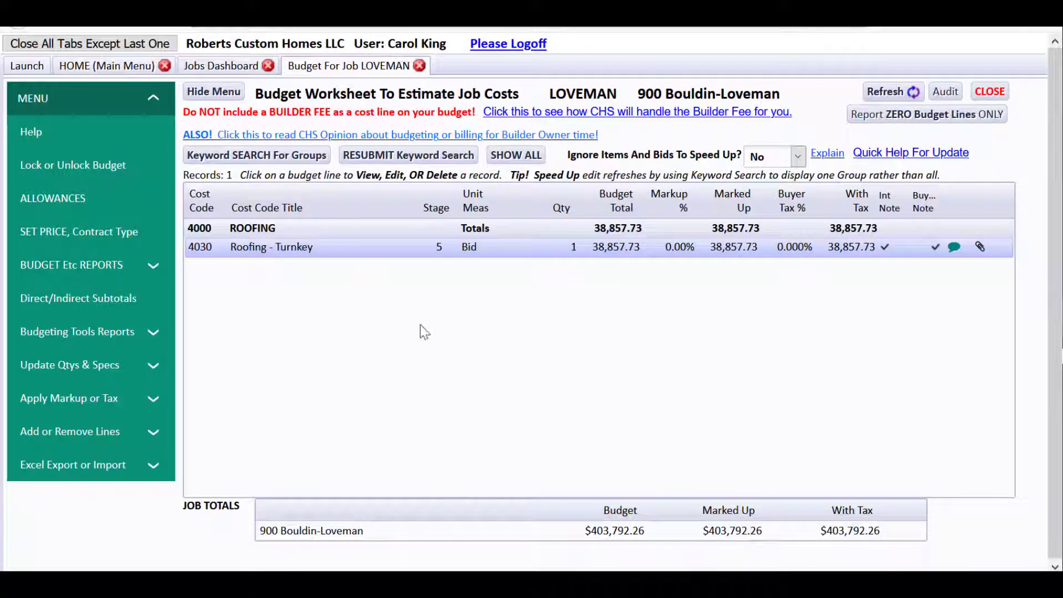
- Show all budget lines and set the LOVEMAN job's fixed contract price to $504,740.32
{"action": "left_click", "coordinate": [515, 155]}
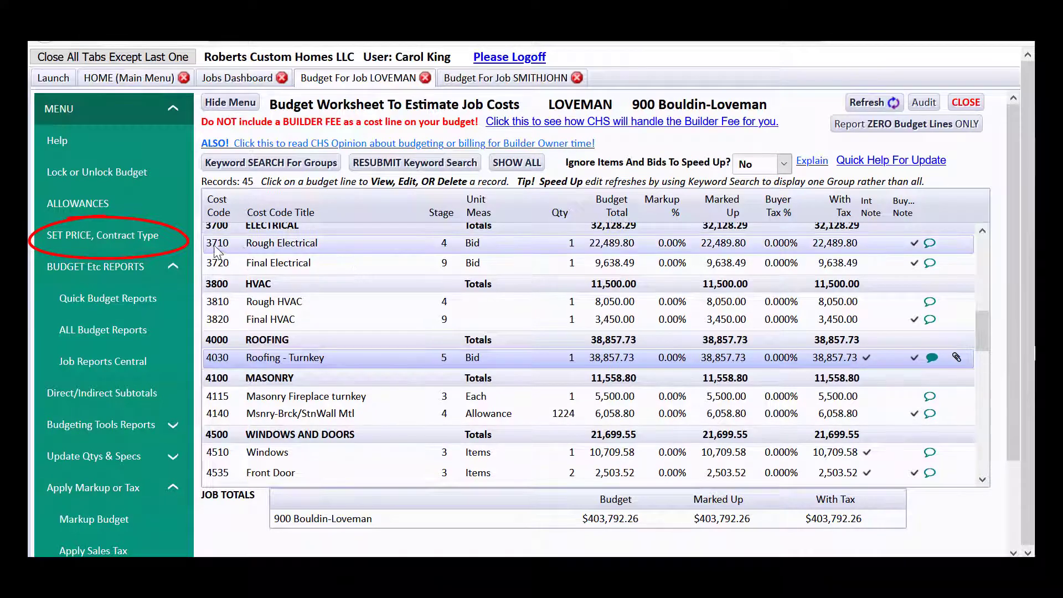
{"action": "left_click", "coordinate": [141, 243]}
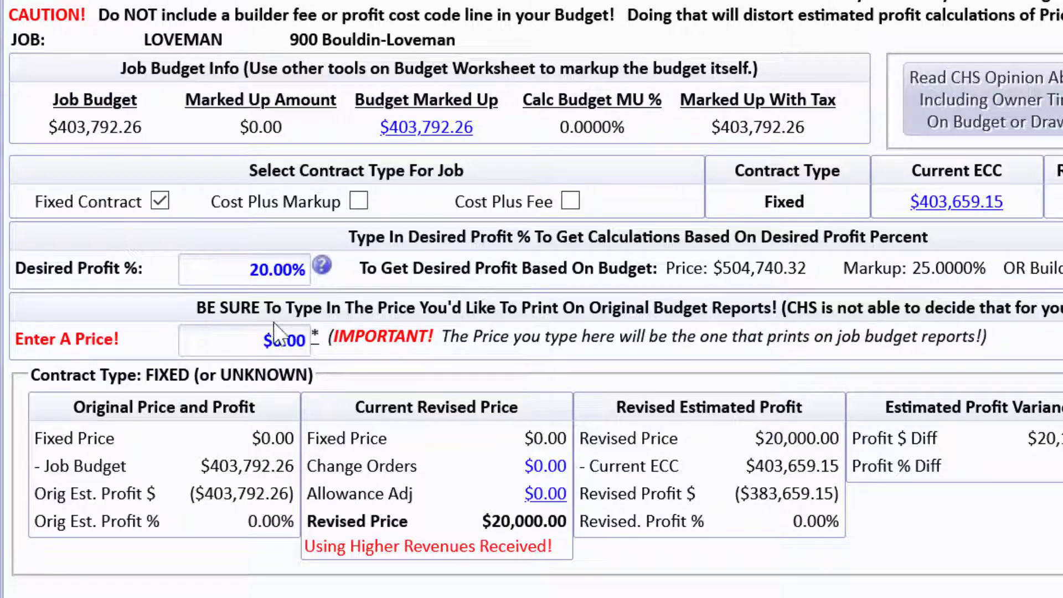
{"action": "left_click", "coordinate": [237, 339]}
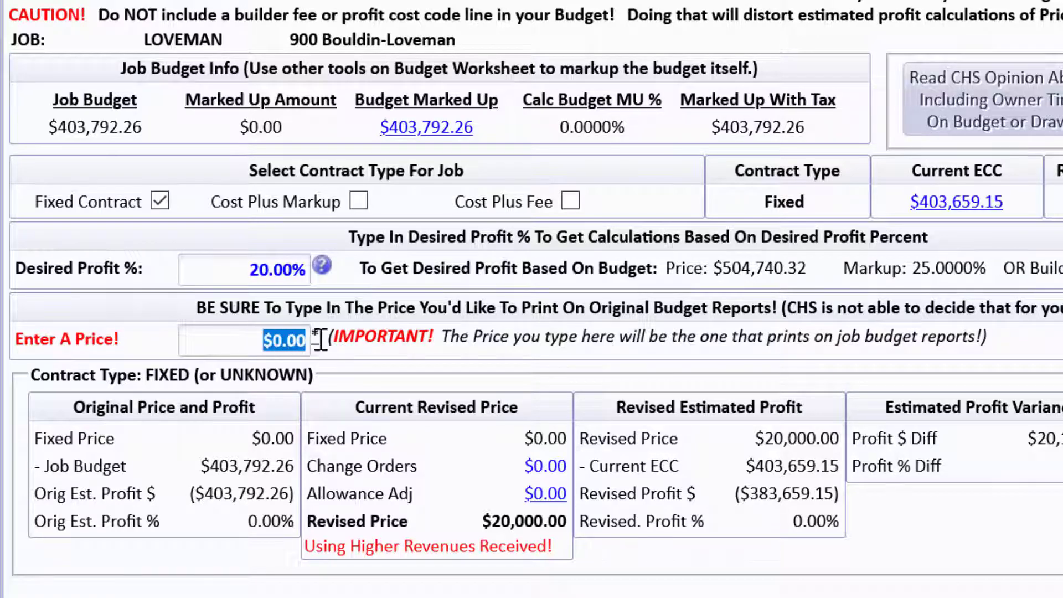
{"action": "type", "text": "504"}
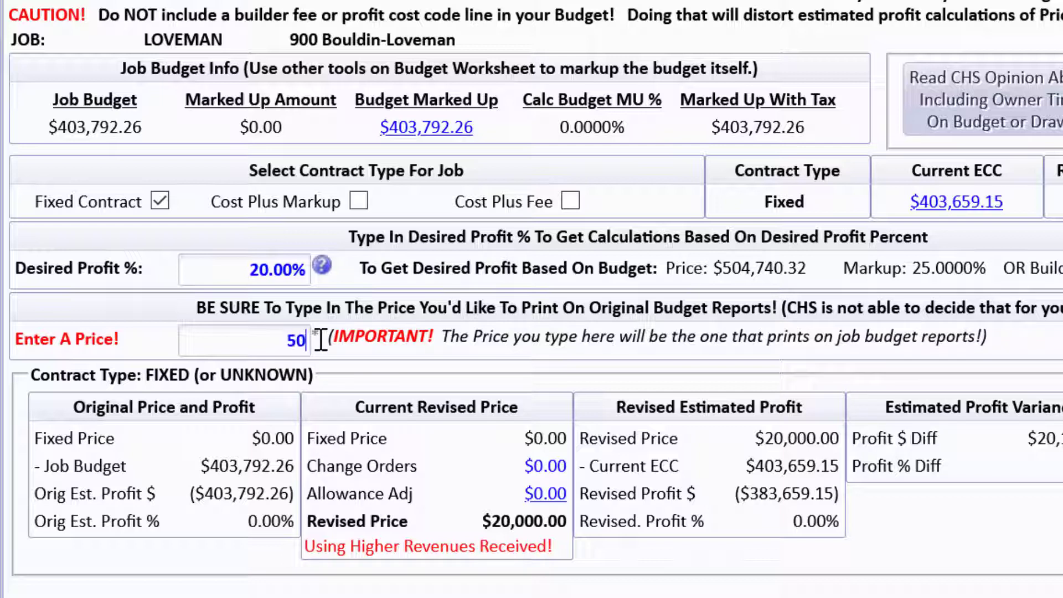
{"action": "type", "text": "70"}
{"action": "key", "text": "BackSpace"}
{"action": "type", "text": "40.32"}
{"action": "key", "text": "Return"}
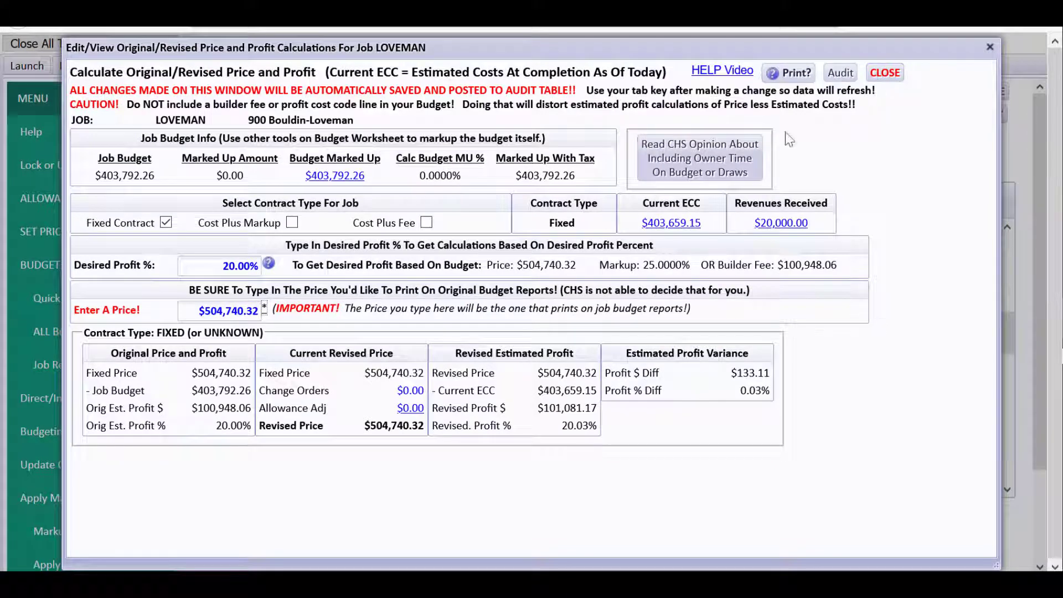
{"action": "left_click", "coordinate": [884, 73]}
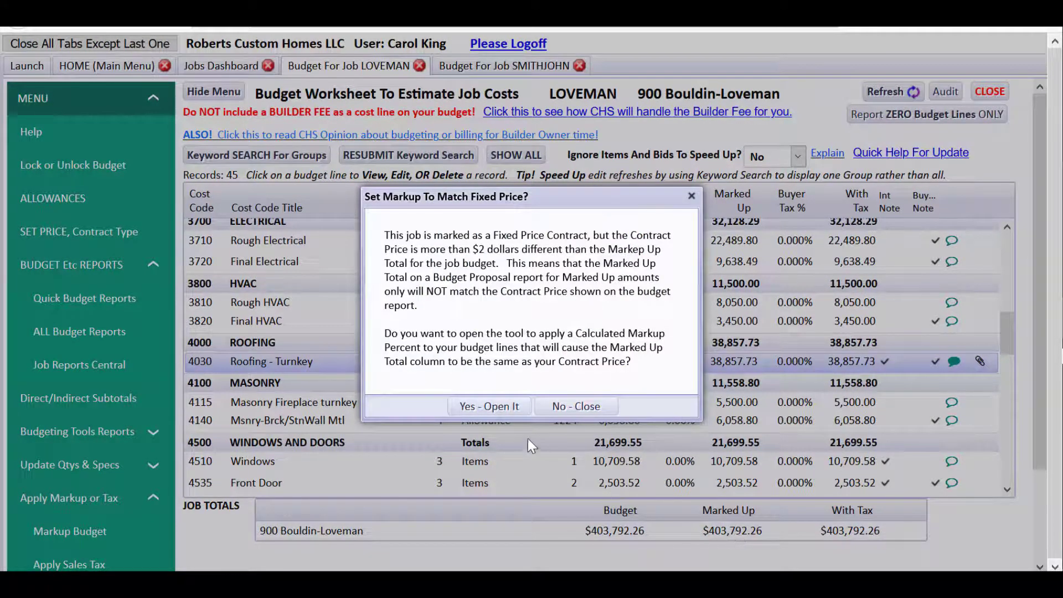
- Apply a calculated markup based on the contract price to all budget lines that are not allowances, and return to the worksheet
{"action": "left_click", "coordinate": [489, 406]}
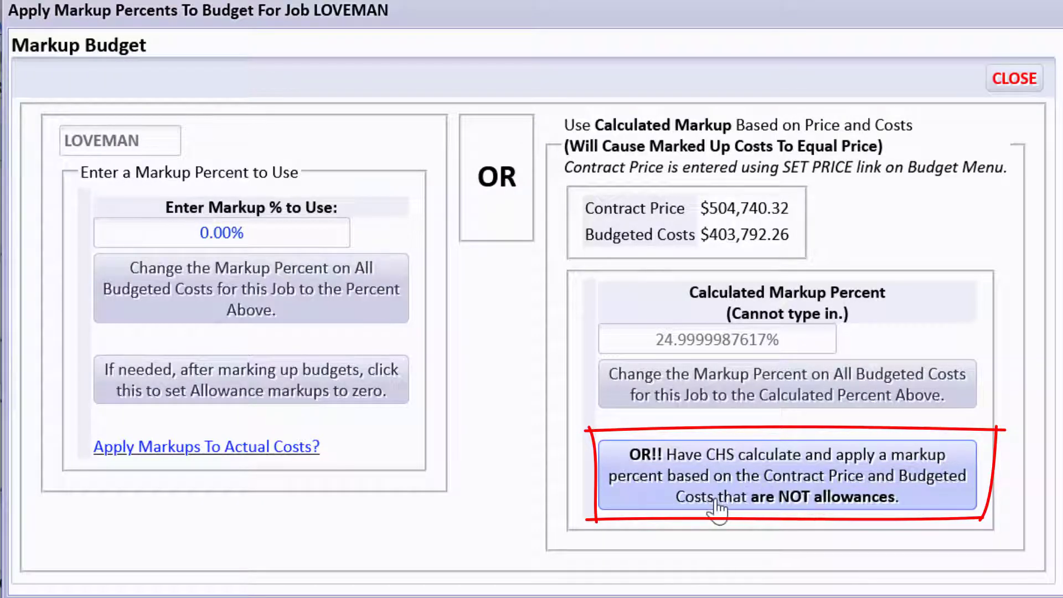
{"action": "left_click", "coordinate": [790, 497]}
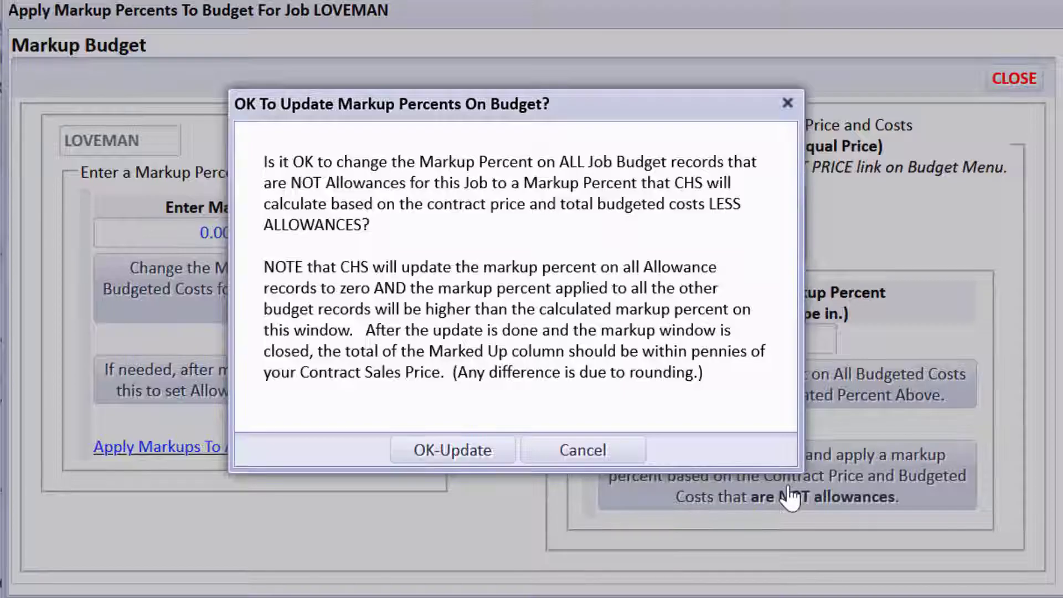
{"action": "left_click", "coordinate": [479, 458]}
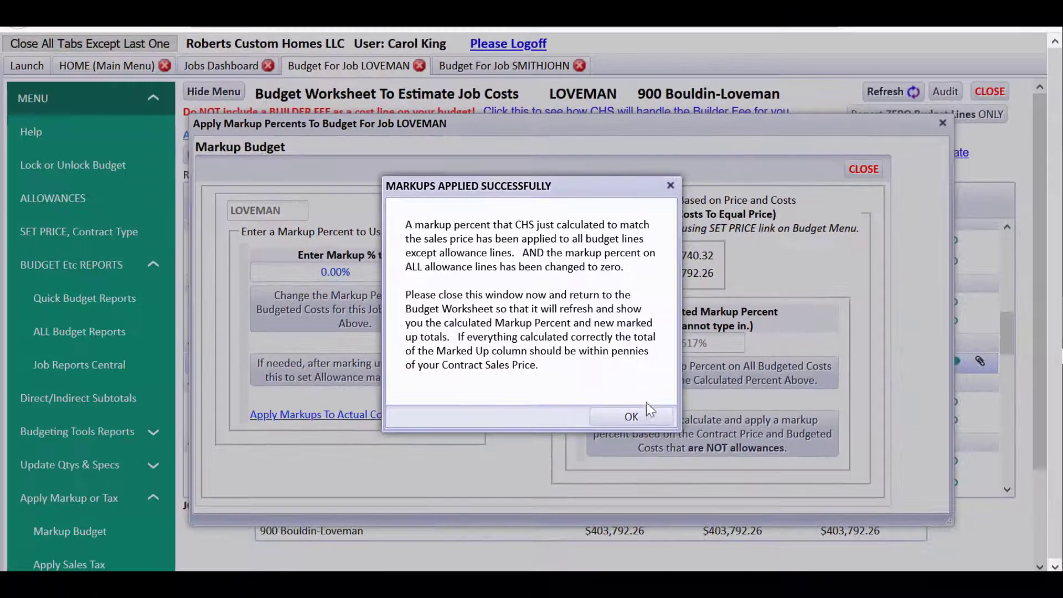
{"action": "left_click", "coordinate": [645, 417]}
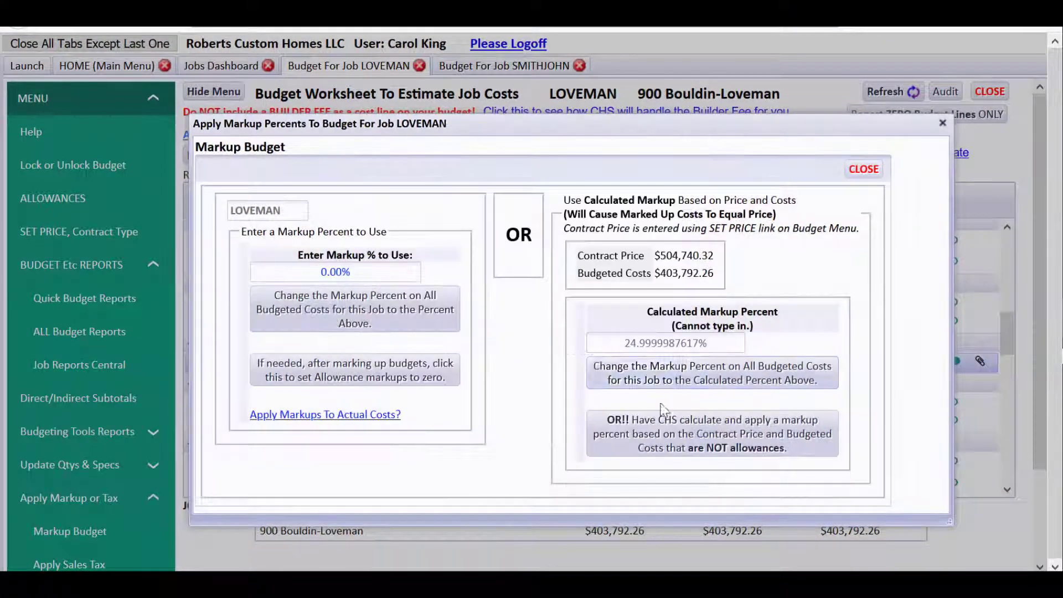
{"action": "left_click", "coordinate": [862, 169]}
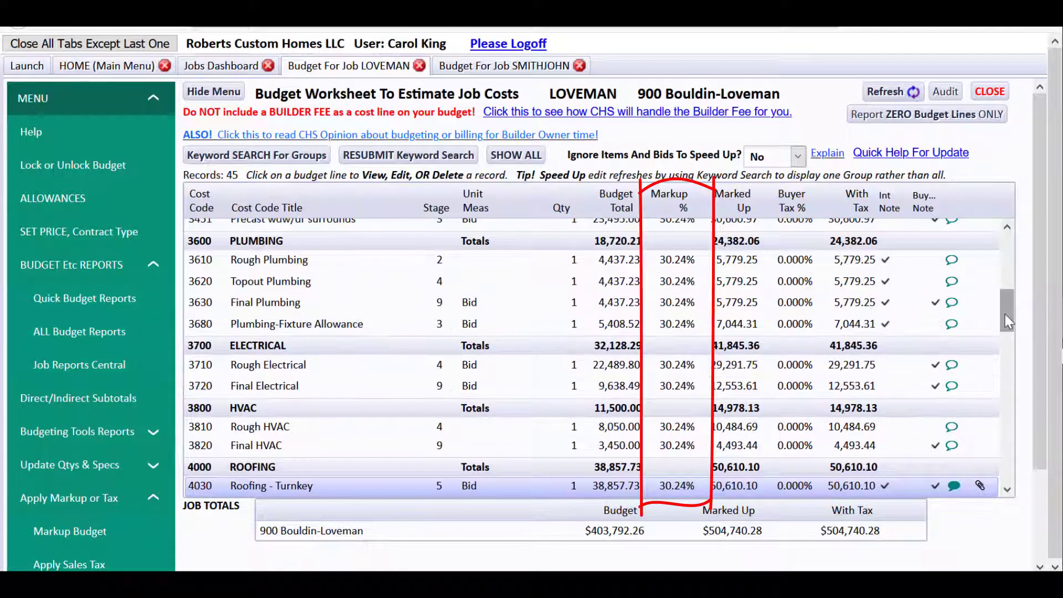
- Check the markup percents on the budget lines and set the contract price to $504,740.28 to match the marked-up total
{"action": "left_click_drag", "start_coordinate": [1004, 314], "coordinate": [1008, 269]}
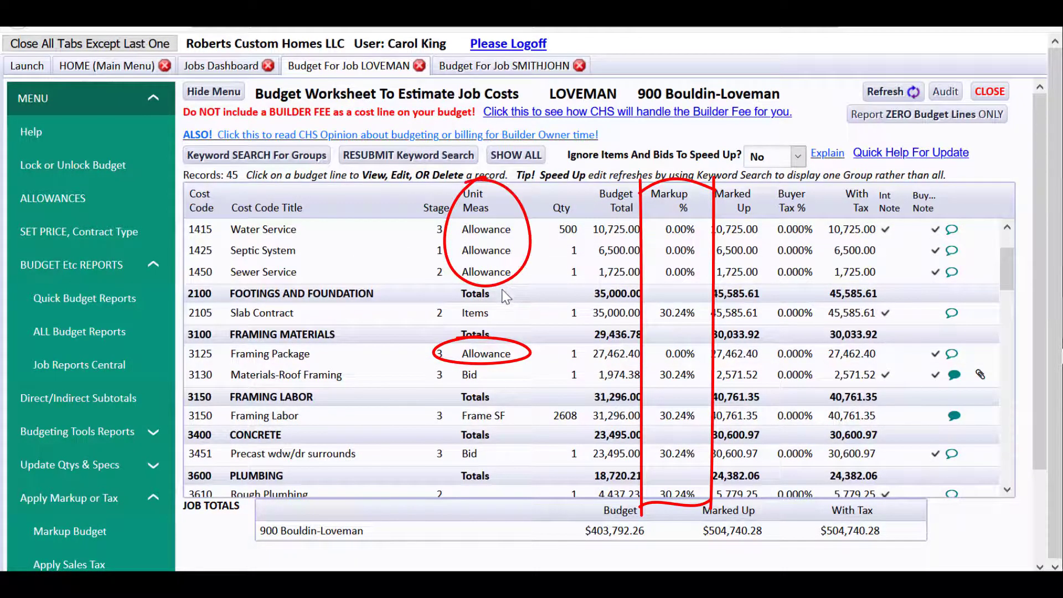
{"action": "left_click_drag", "start_coordinate": [1008, 265], "coordinate": [1006, 292]}
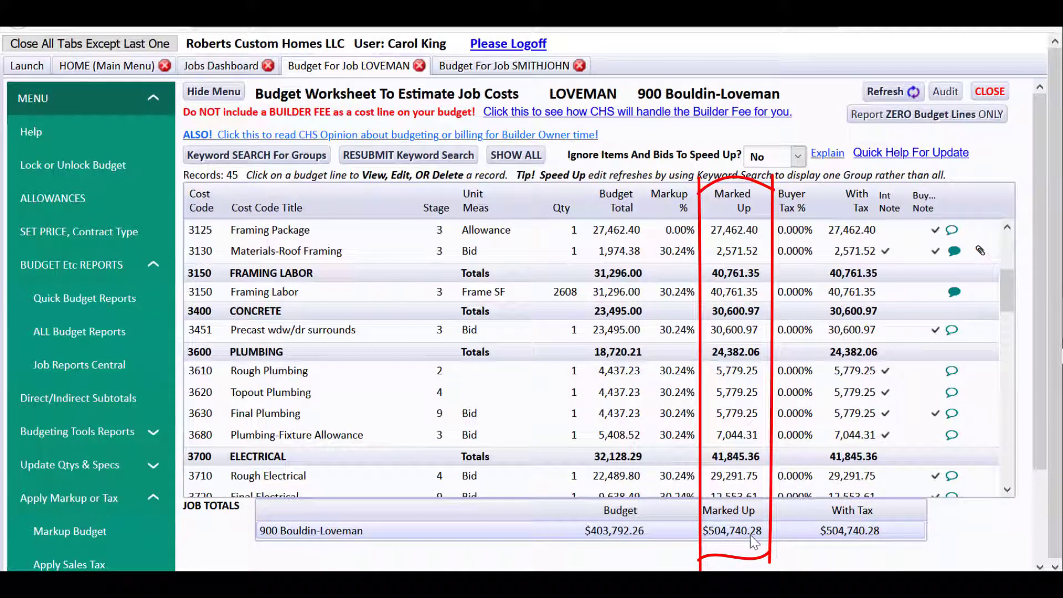
{"action": "left_click", "coordinate": [108, 233]}
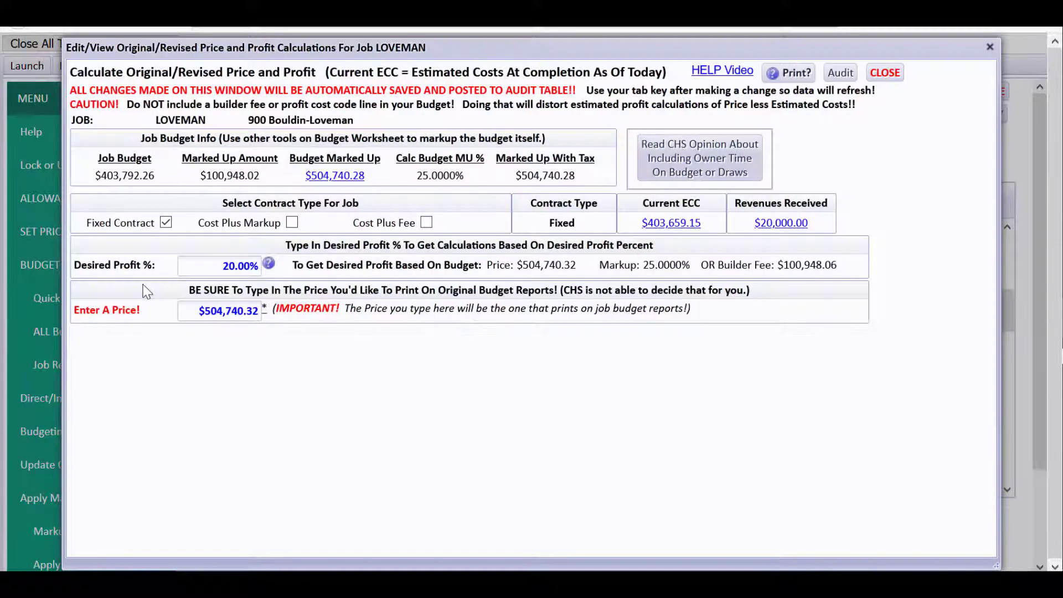
{"action": "left_click", "coordinate": [250, 314]}
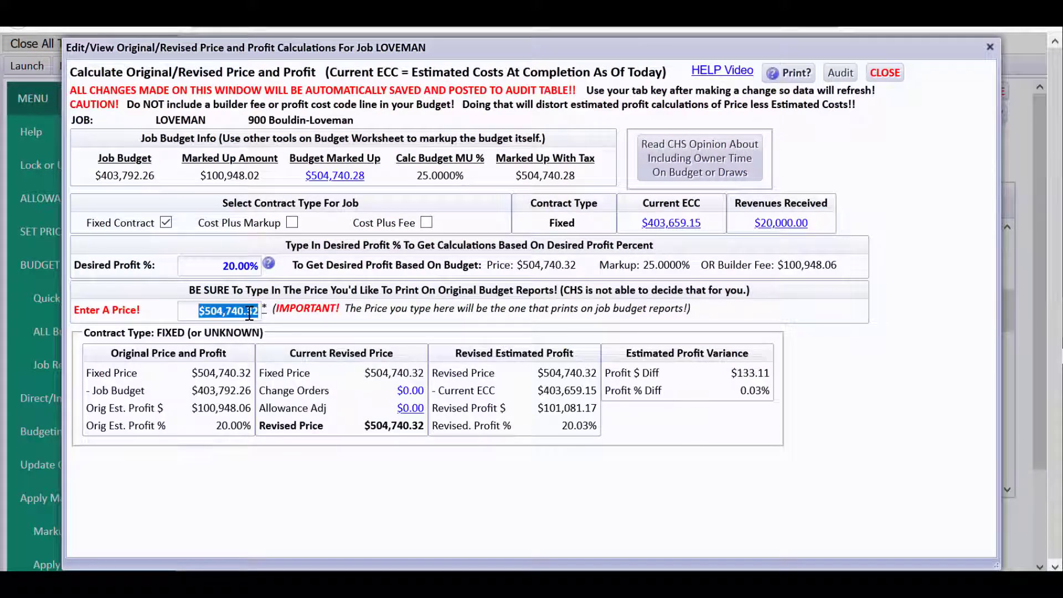
{"action": "left_click", "coordinate": [250, 313]}
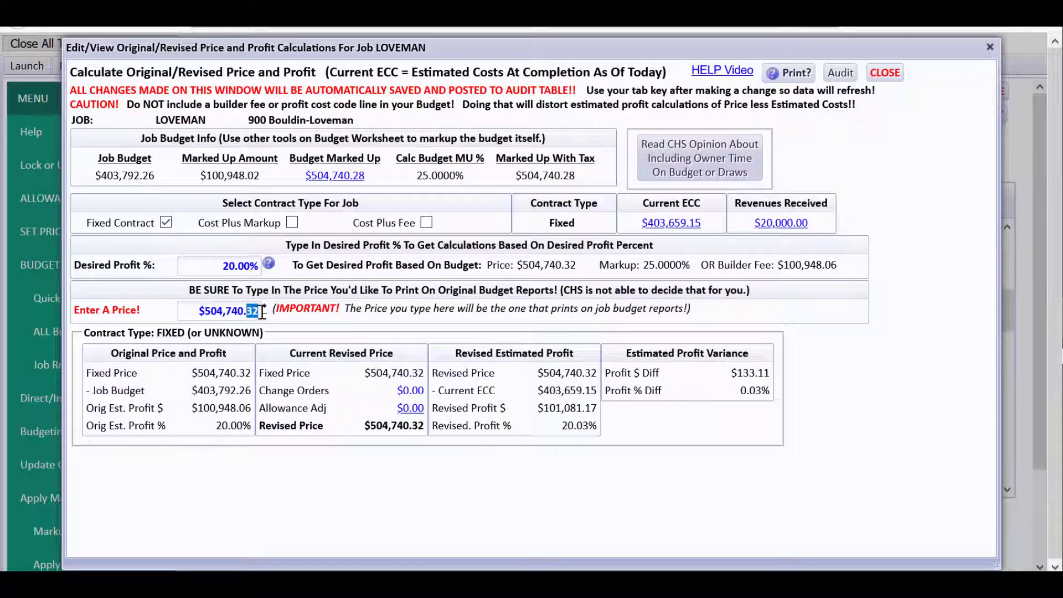
{"action": "type", "text": "28"}
{"action": "key", "text": "Tab"}
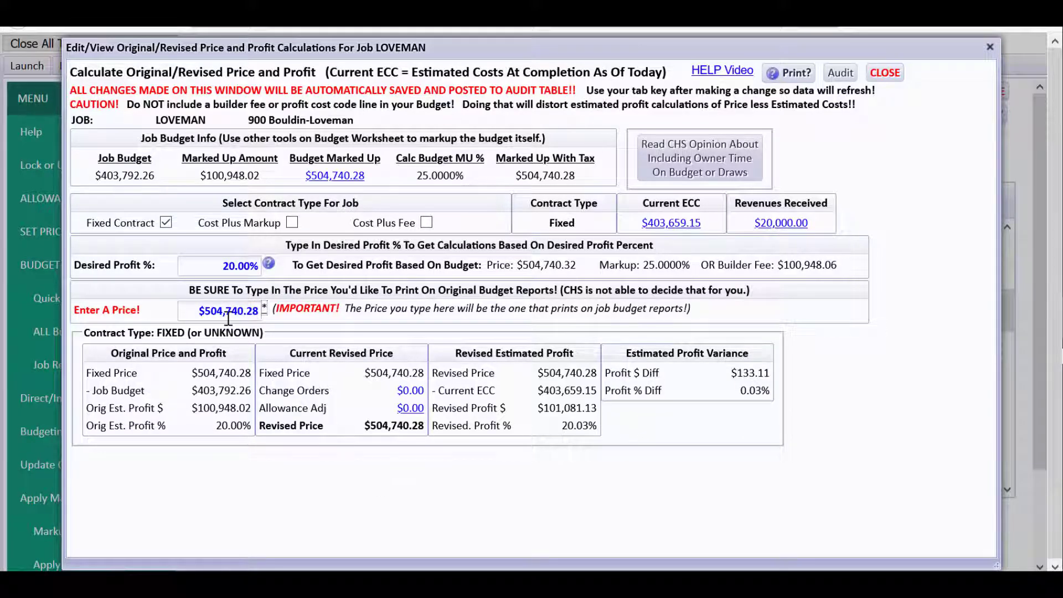
{"action": "left_click", "coordinate": [882, 73]}
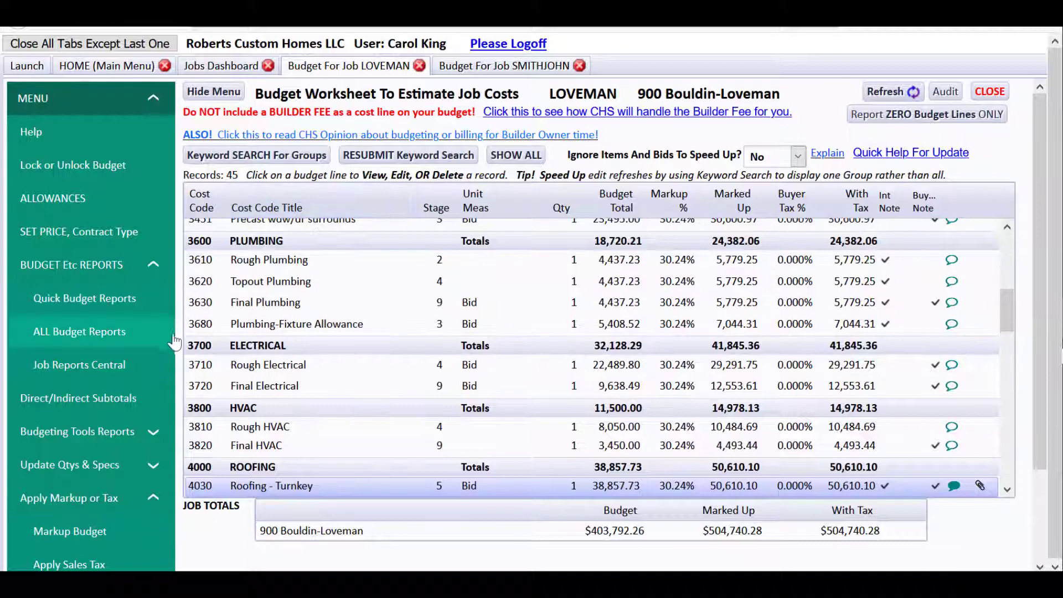
- Open the complete set of budget reports for the job using the PROPOSAL report style
{"action": "left_click", "coordinate": [71, 264]}
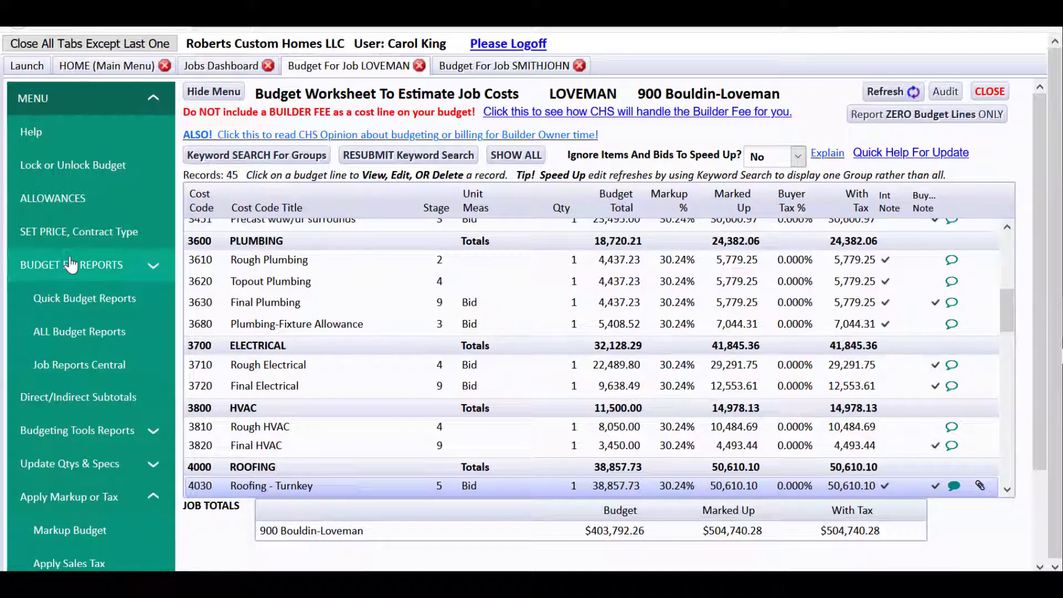
{"action": "left_click", "coordinate": [70, 264]}
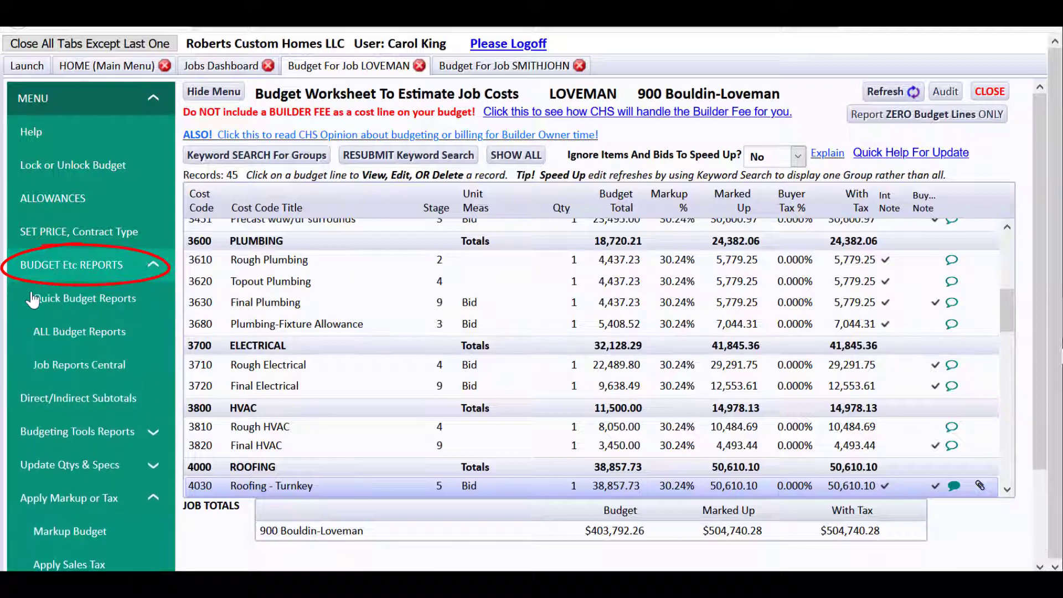
{"action": "left_click", "coordinate": [59, 332]}
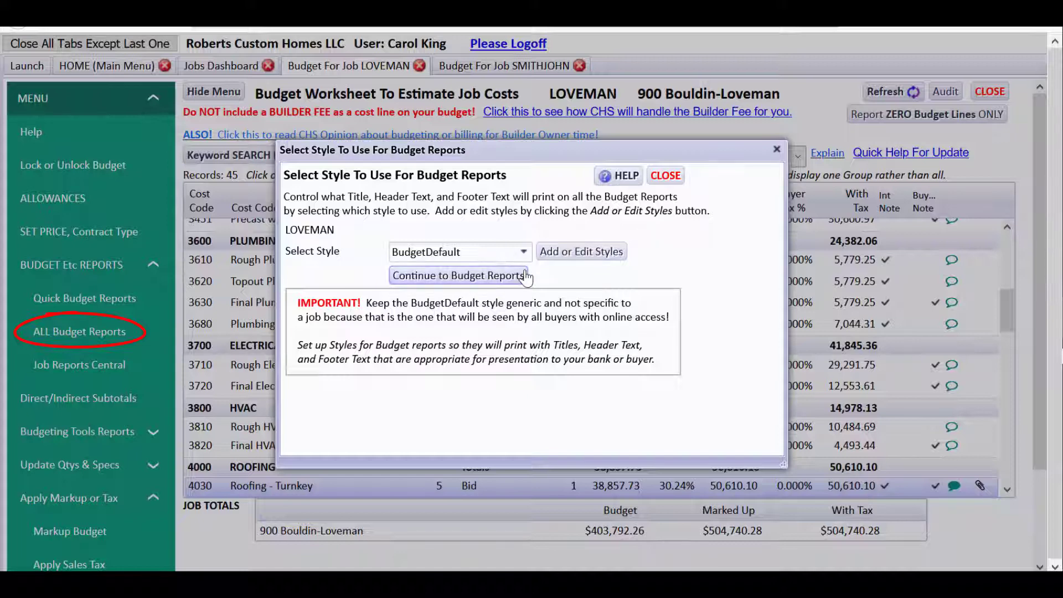
{"action": "left_click", "coordinate": [522, 252]}
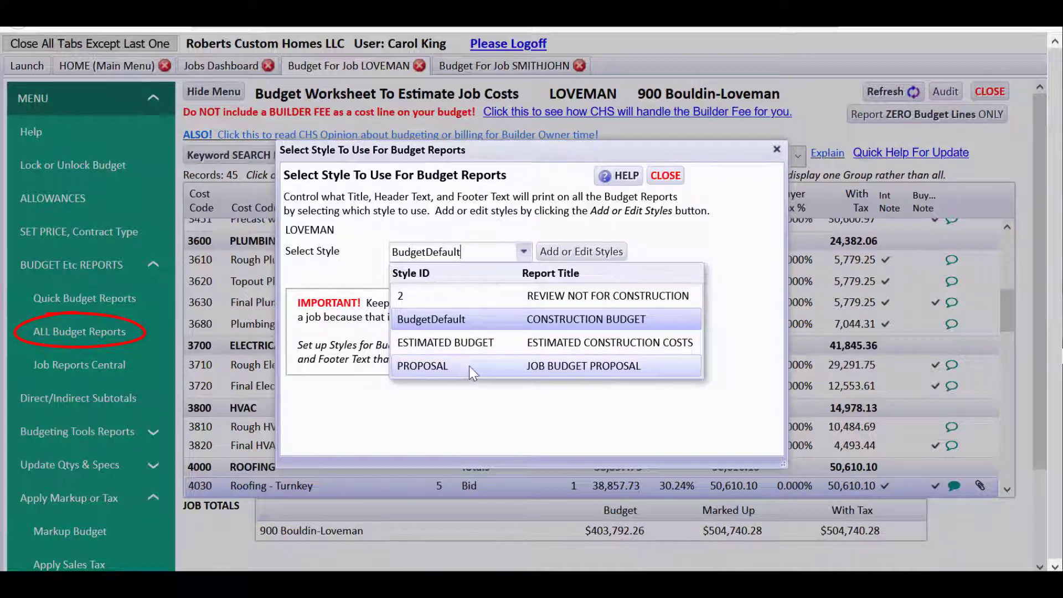
{"action": "left_click", "coordinate": [419, 367]}
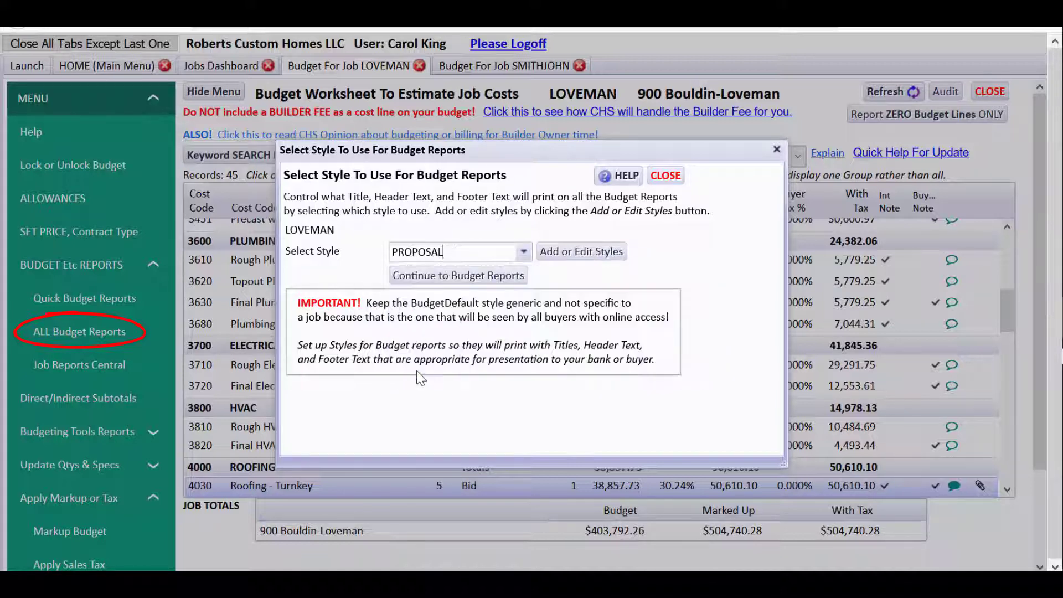
{"action": "left_click", "coordinate": [432, 282]}
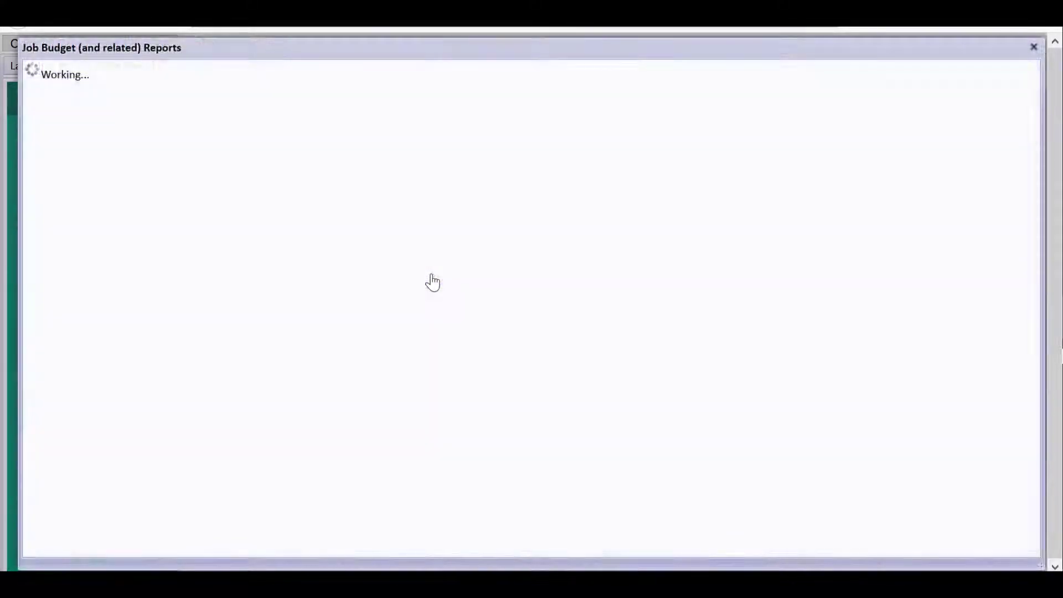
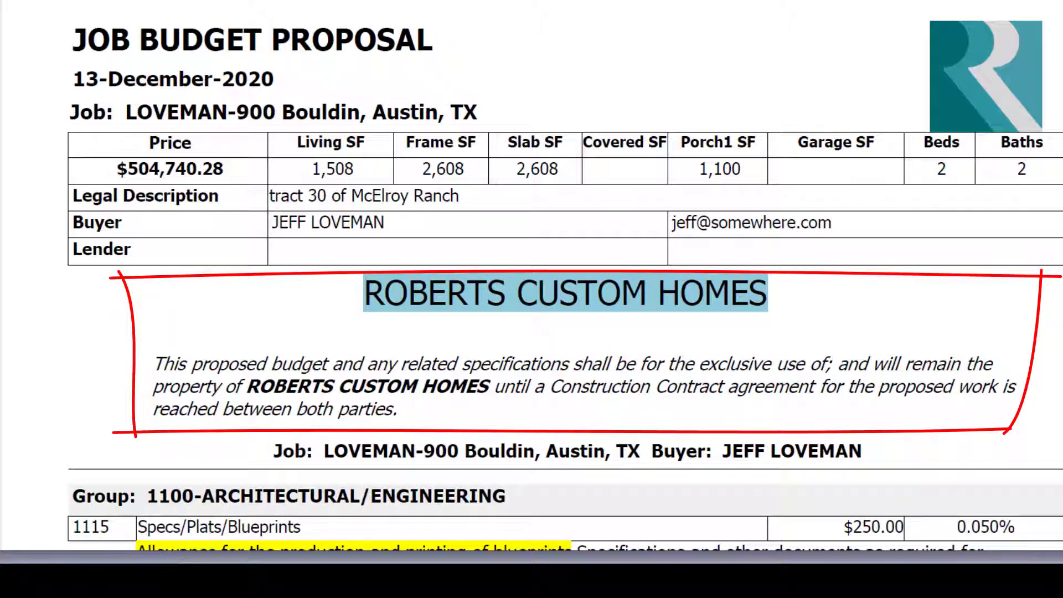
- Skim the Job Budget Proposal report through to its signature page and return to the report header
{"action": "scroll", "coordinate": [531, 276], "scroll_direction": "down", "scroll_amount": 20}
{"action": "scroll", "coordinate": [532, 275], "scroll_direction": "up", "scroll_amount": 8}
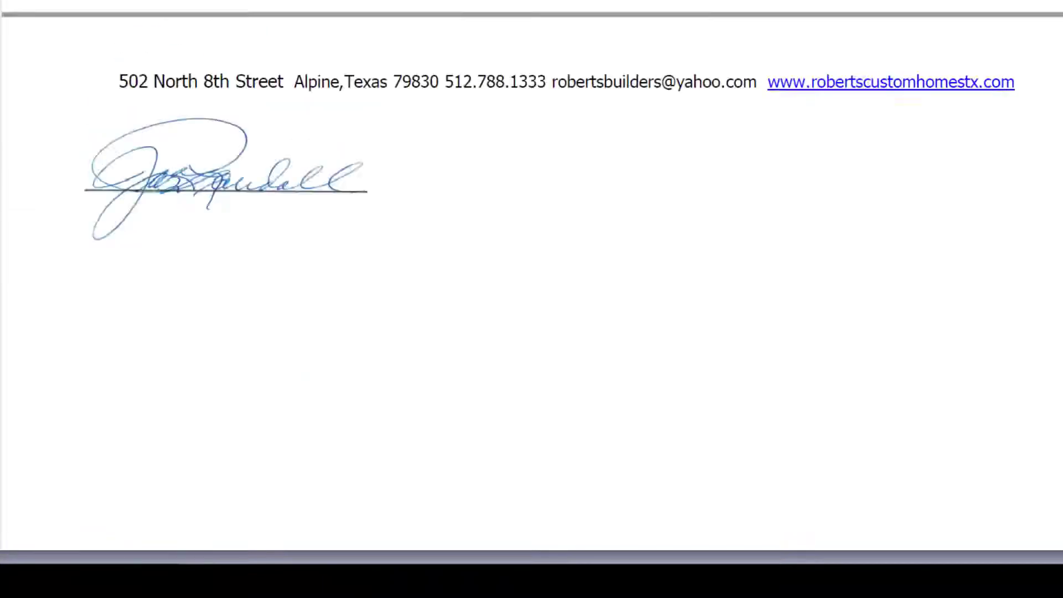
{"action": "scroll", "coordinate": [531, 275], "scroll_direction": "down", "scroll_amount": 2}
{"action": "scroll", "coordinate": [531, 275], "scroll_direction": "up", "scroll_amount": 8}
{"action": "scroll", "coordinate": [531, 276], "scroll_direction": "down", "scroll_amount": 10}
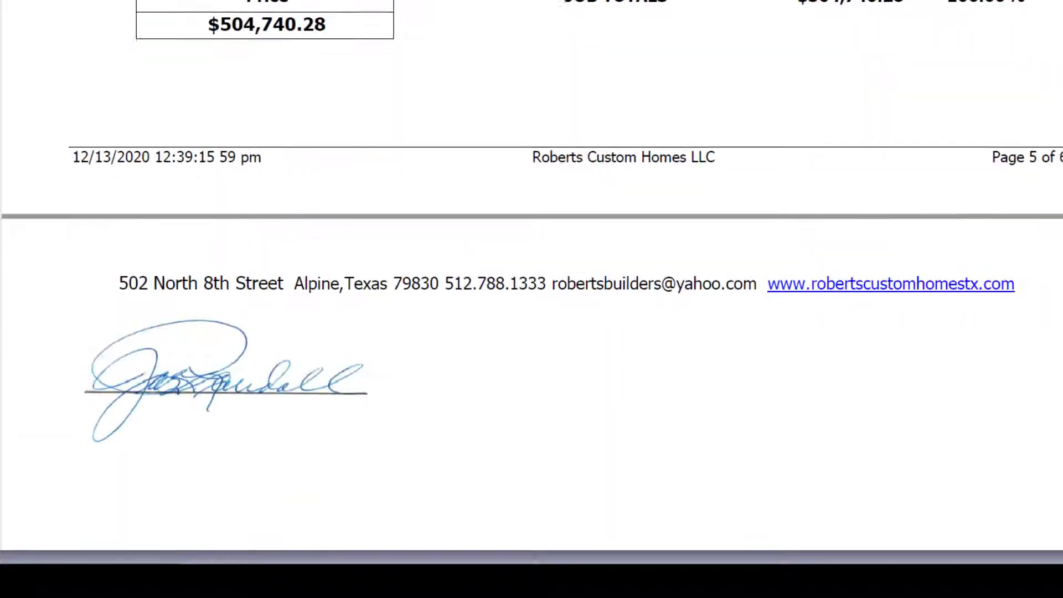
{"action": "scroll", "coordinate": [531, 275], "scroll_direction": "up", "scroll_amount": 15}
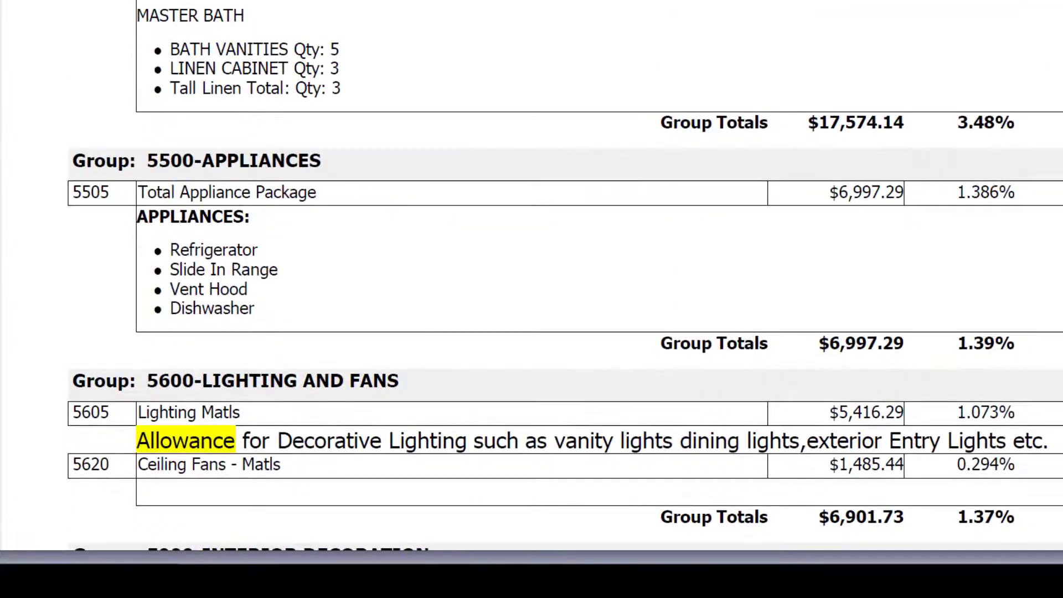
{"action": "scroll", "coordinate": [531, 275], "scroll_direction": "up", "scroll_amount": 20}
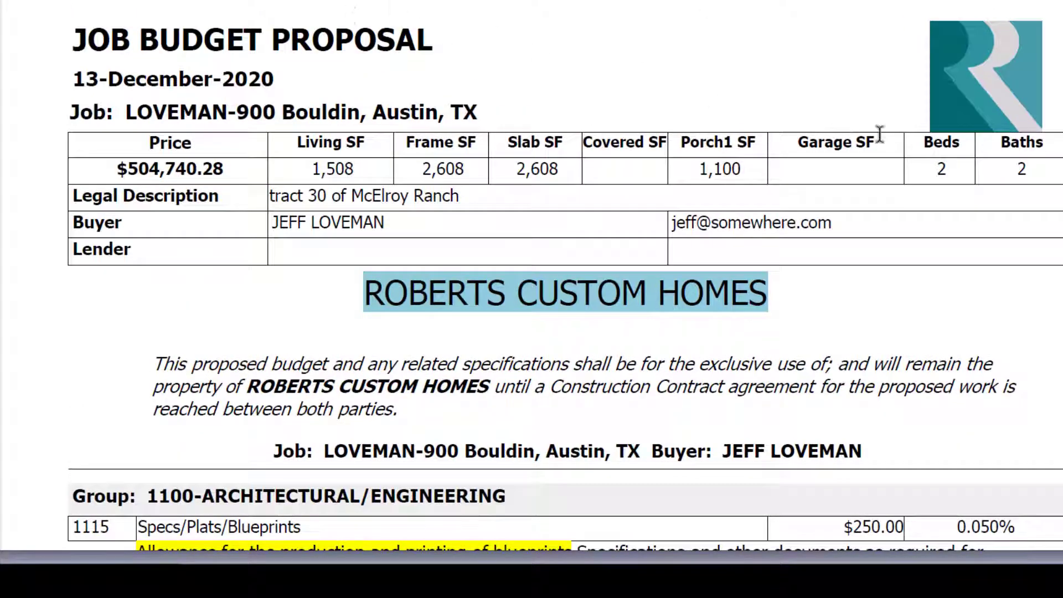
- Examine the proposal's cost groups, allowance notes and Plan Room links, from Architectural/Engineering through to Roofing
{"action": "scroll", "coordinate": [531, 275], "scroll_direction": "down", "scroll_amount": 5}
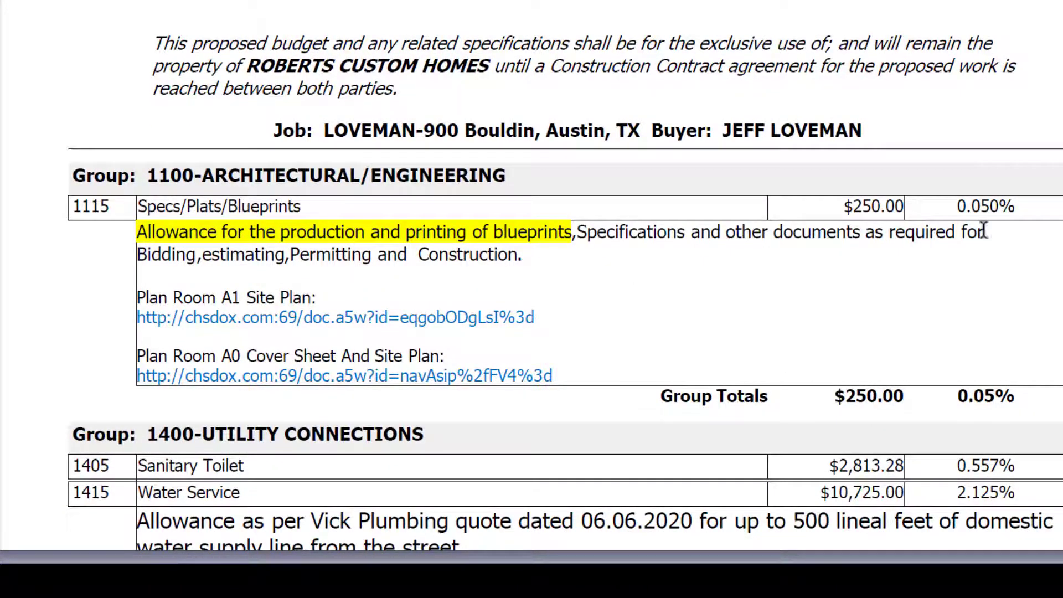
{"action": "scroll", "coordinate": [531, 288], "scroll_direction": "down", "scroll_amount": 13}
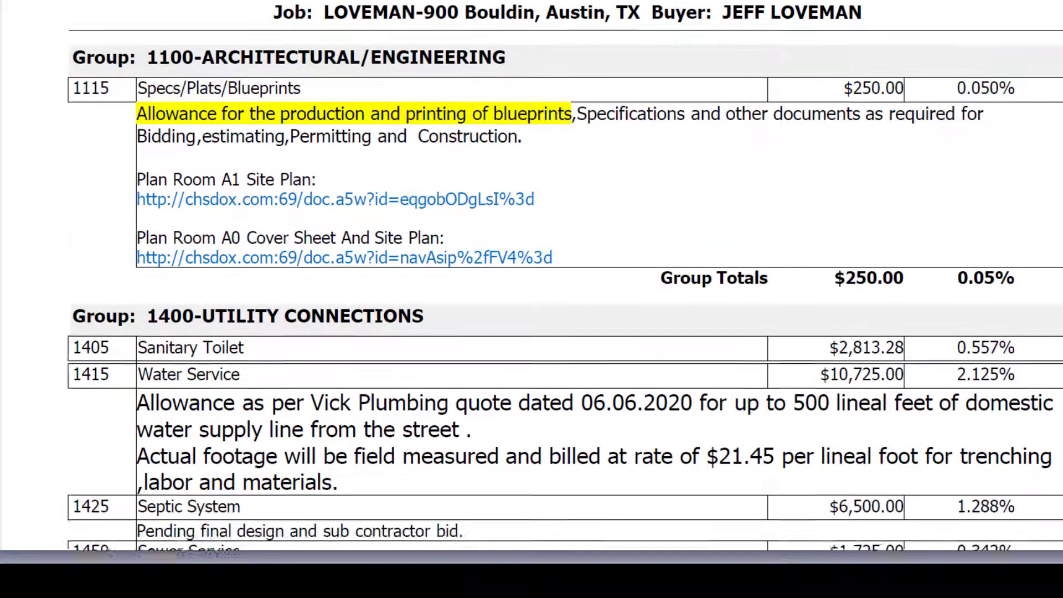
{"action": "scroll", "coordinate": [532, 288], "scroll_direction": "down", "scroll_amount": 13}
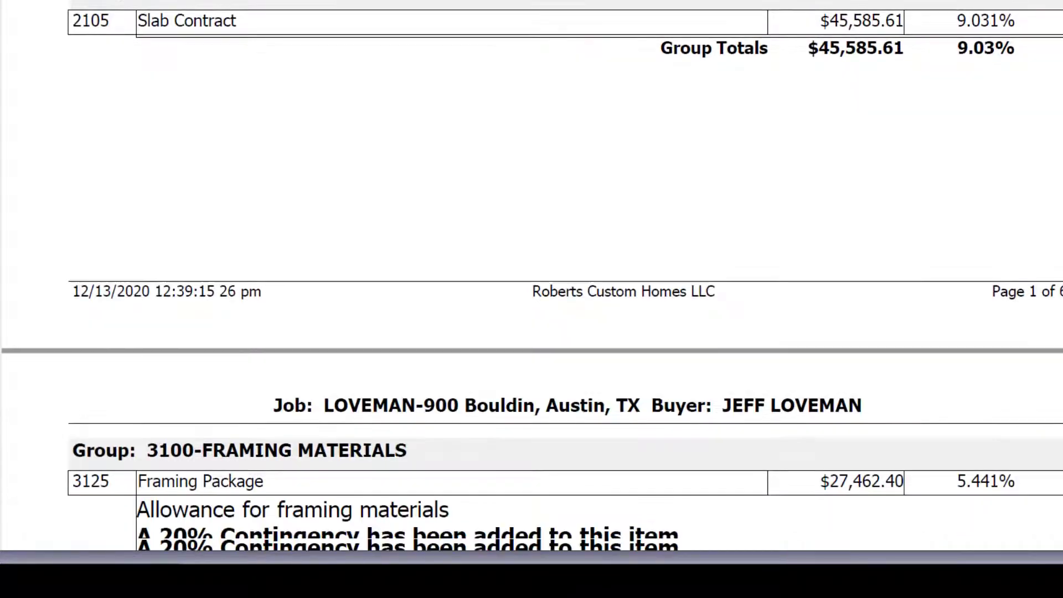
{"action": "scroll", "coordinate": [531, 288], "scroll_direction": "down", "scroll_amount": 9}
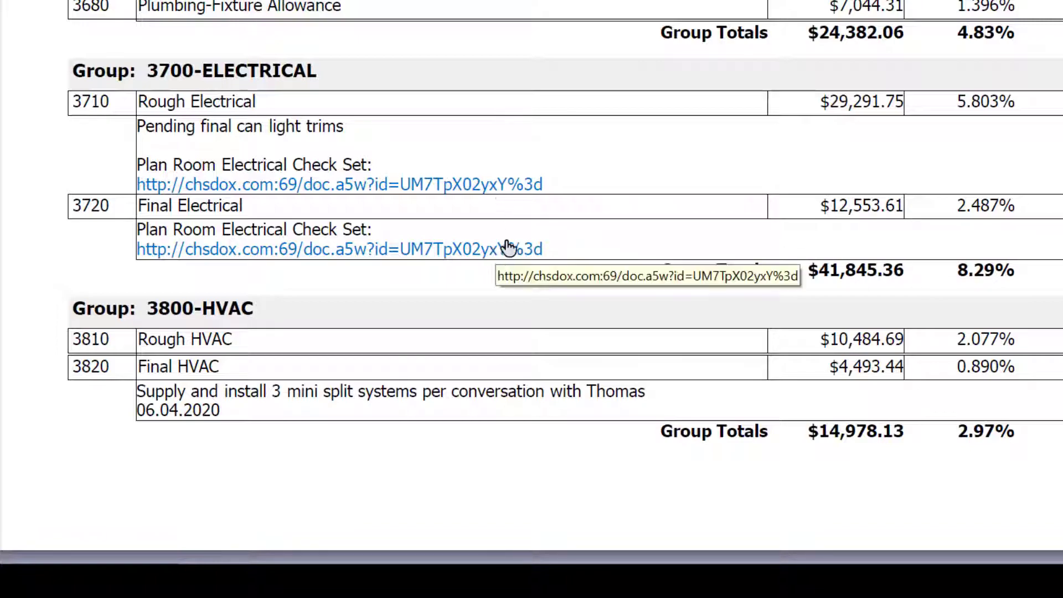
{"action": "scroll", "coordinate": [564, 275], "scroll_direction": "up", "scroll_amount": 20}
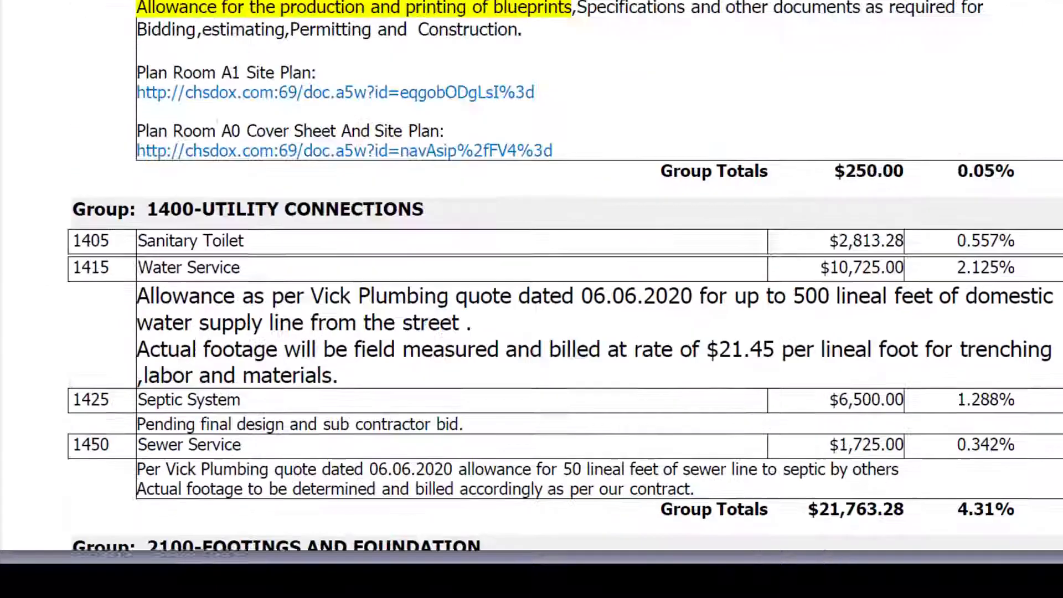
{"action": "scroll", "coordinate": [443, 160], "scroll_direction": "down", "scroll_amount": 1}
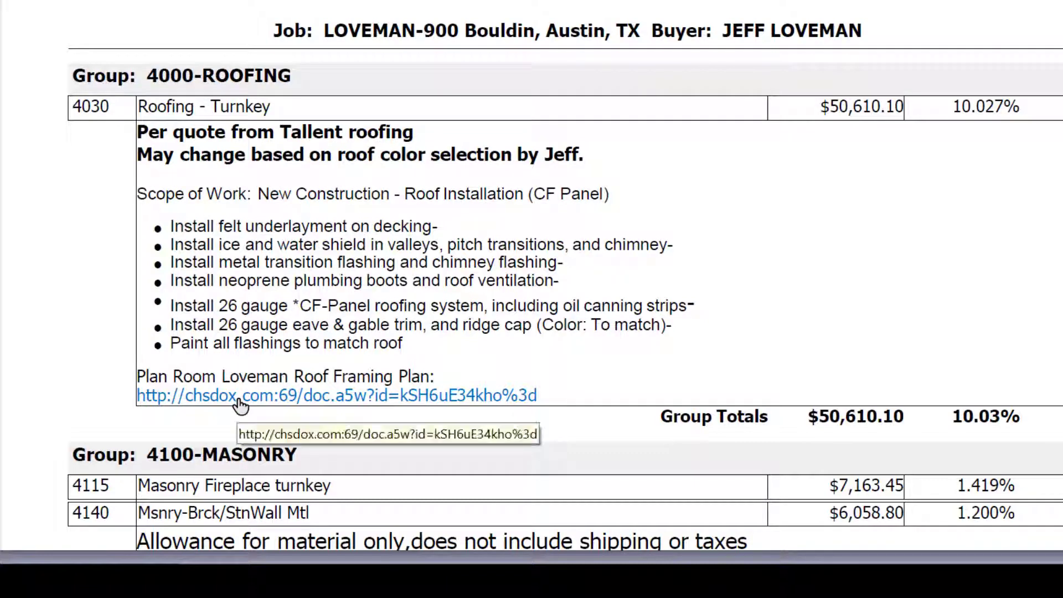
- Examine the remainder of the proposal from Roofing through to the price and signature, and close the report and its style selection
{"action": "left_click_drag", "start_coordinate": [240, 404], "coordinate": [930, 363]}
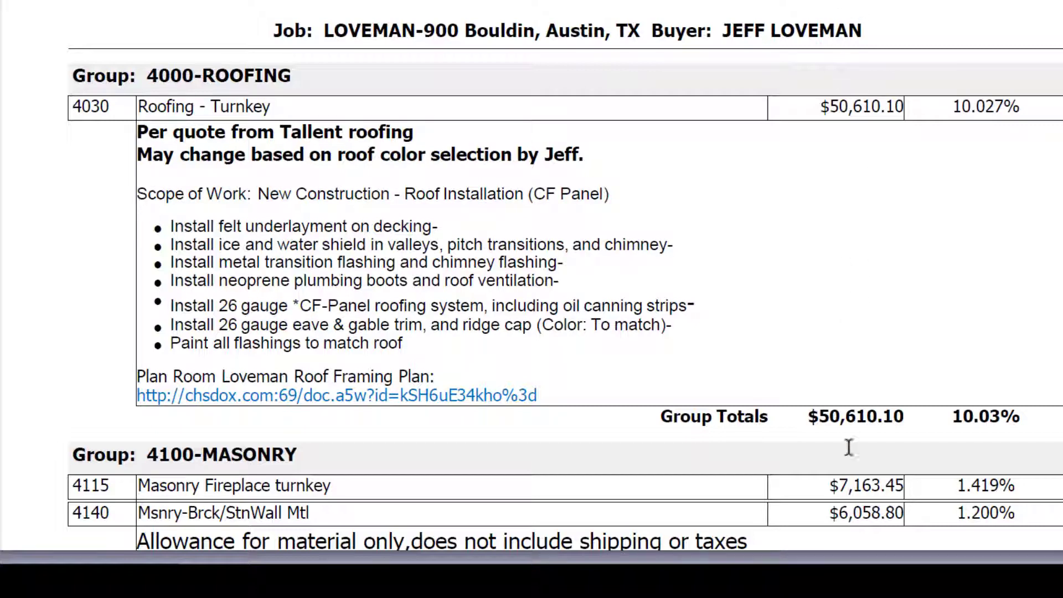
{"action": "scroll", "coordinate": [564, 276], "scroll_direction": "down", "scroll_amount": 8}
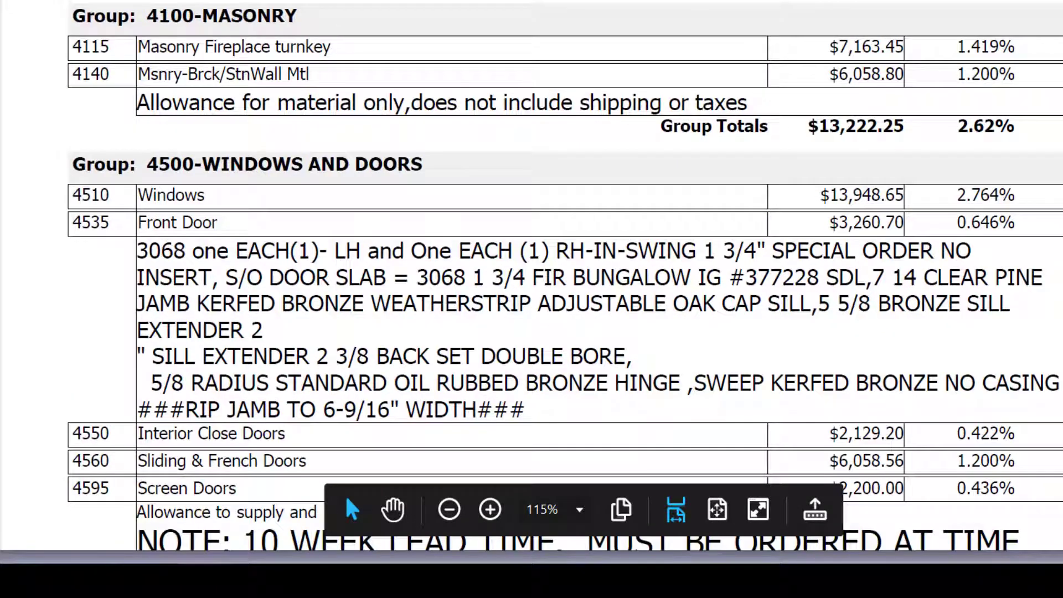
{"action": "scroll", "coordinate": [564, 276], "scroll_direction": "down", "scroll_amount": 4}
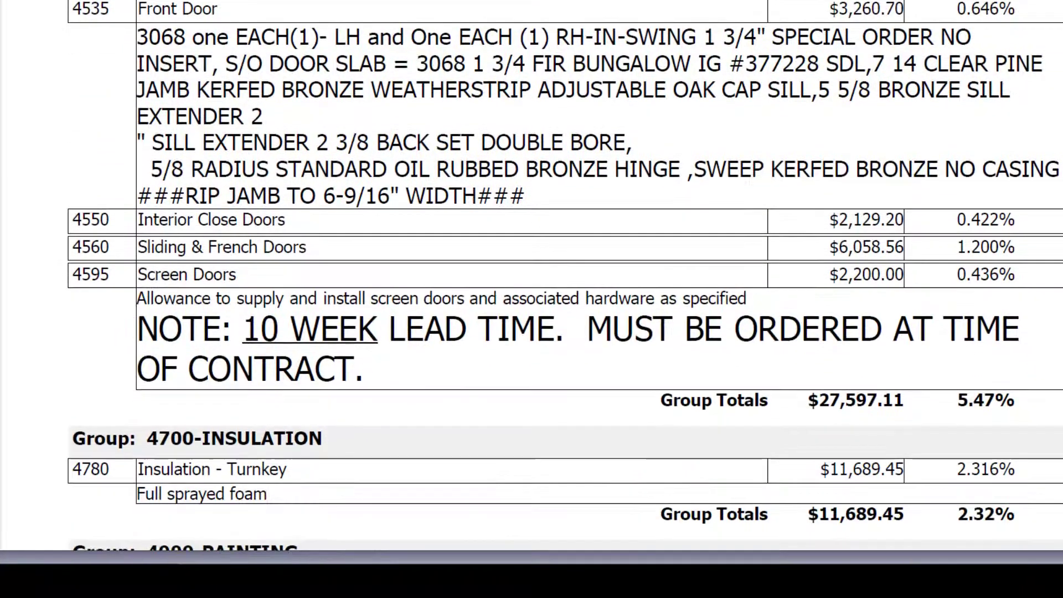
{"action": "scroll", "coordinate": [565, 277], "scroll_direction": "down", "scroll_amount": 1}
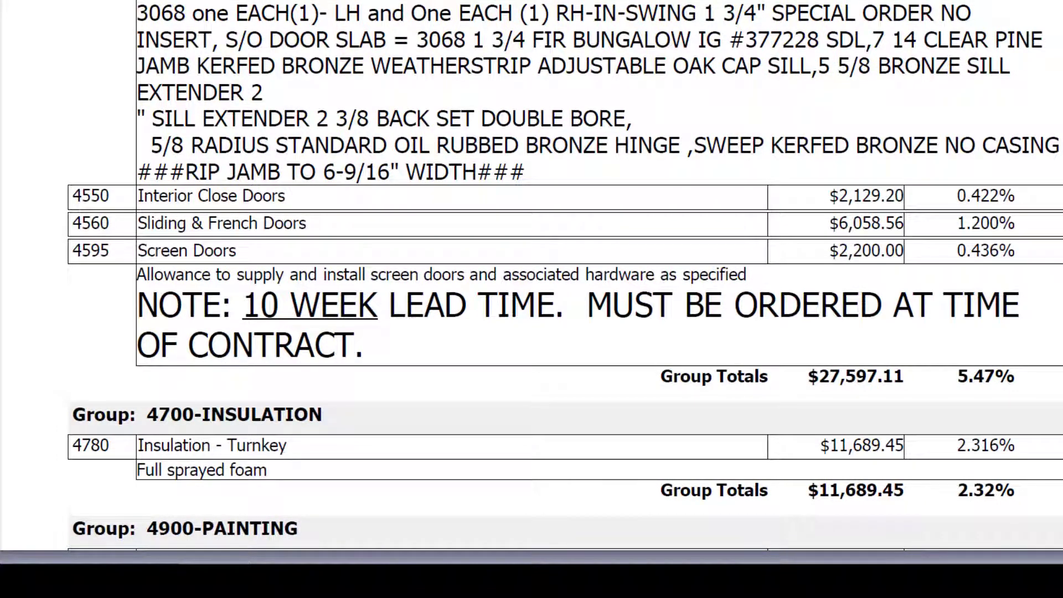
{"action": "scroll", "coordinate": [564, 277], "scroll_direction": "down", "scroll_amount": 20}
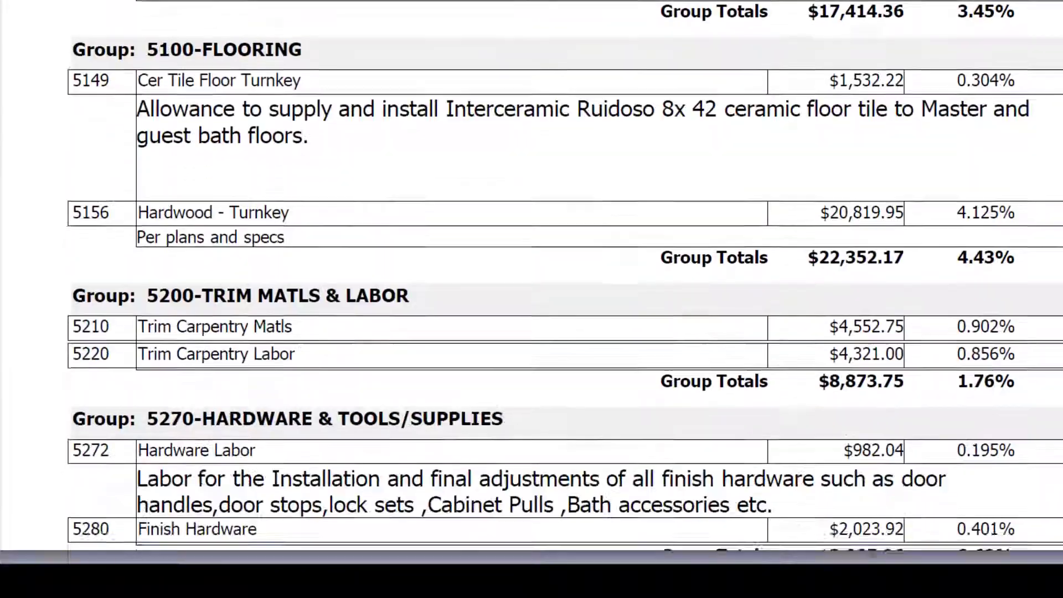
{"action": "scroll", "coordinate": [564, 277], "scroll_direction": "down", "scroll_amount": 20}
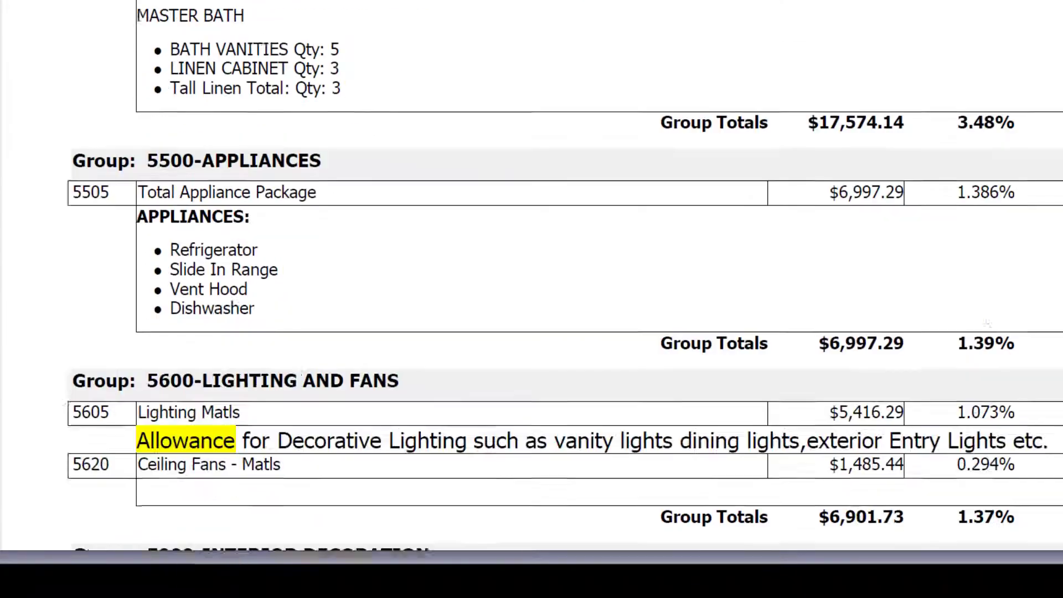
{"action": "scroll", "coordinate": [565, 277], "scroll_direction": "down", "scroll_amount": 15}
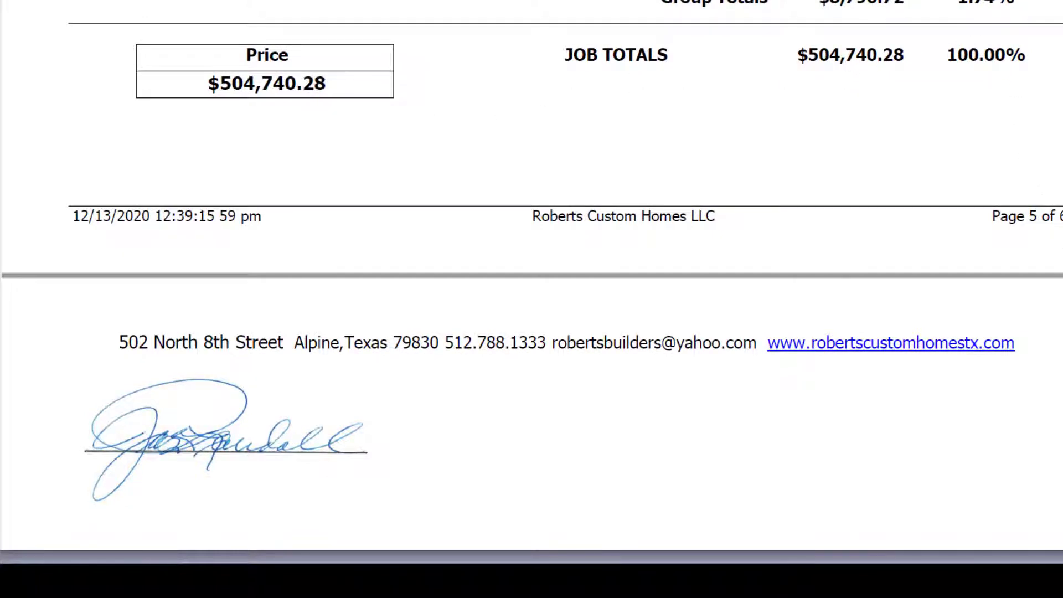
{"action": "scroll", "coordinate": [532, 277], "scroll_direction": "up", "scroll_amount": 5}
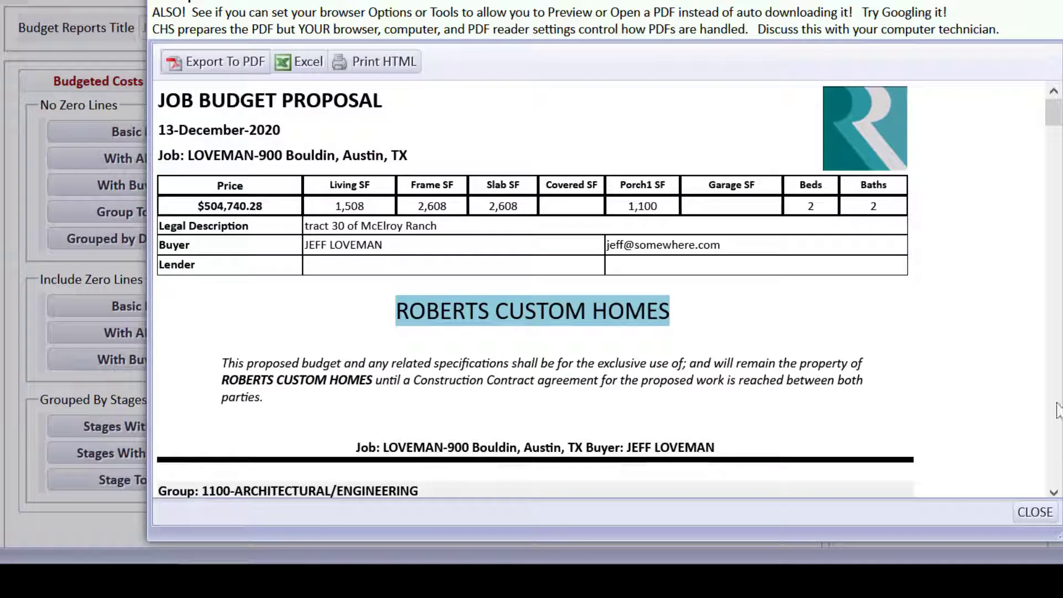
{"action": "left_click", "coordinate": [1035, 511]}
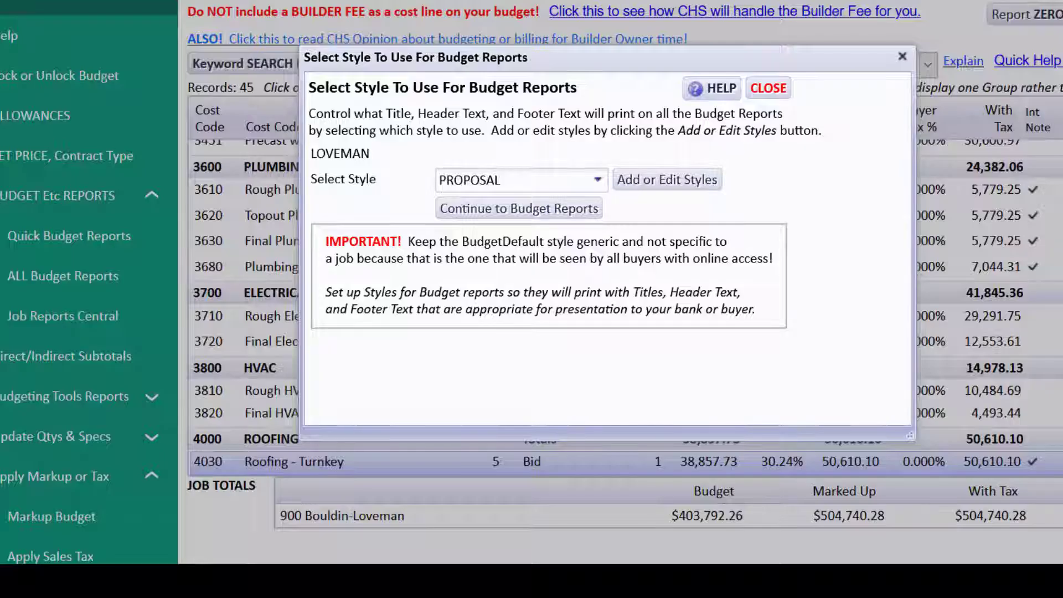
{"action": "left_click", "coordinate": [770, 88]}
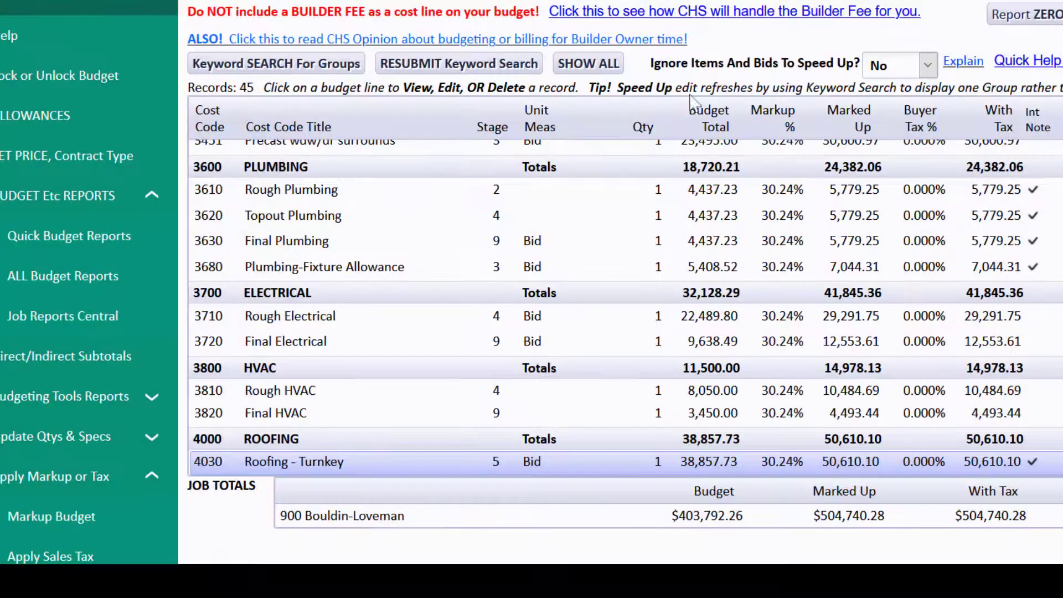
- Change the LOVEMAN job's contract type to Cost Plus Fee in the price and contract settings
{"action": "left_click", "coordinate": [63, 160]}
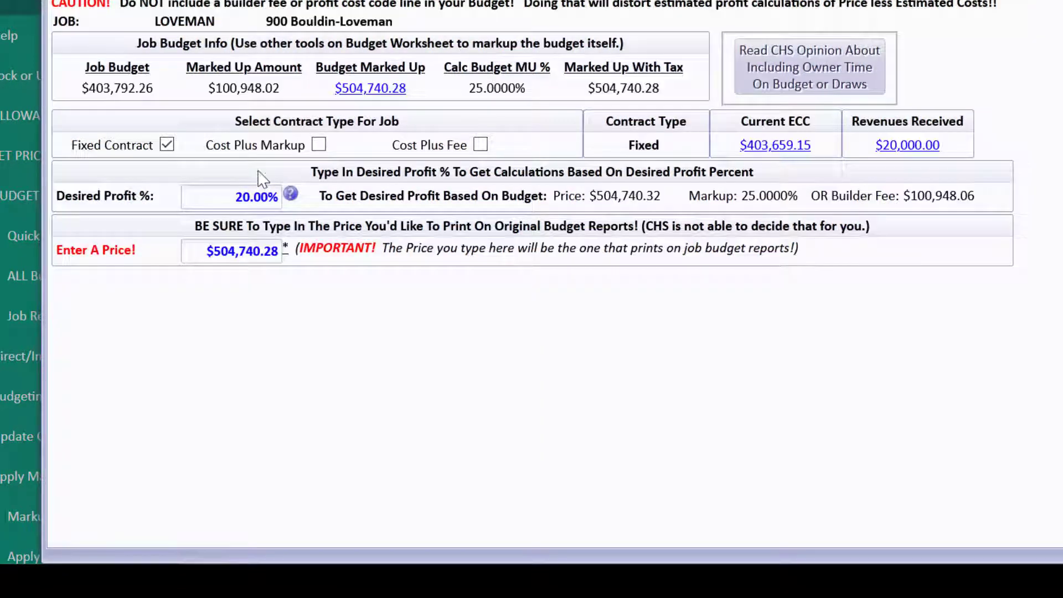
{"action": "left_click", "coordinate": [481, 145]}
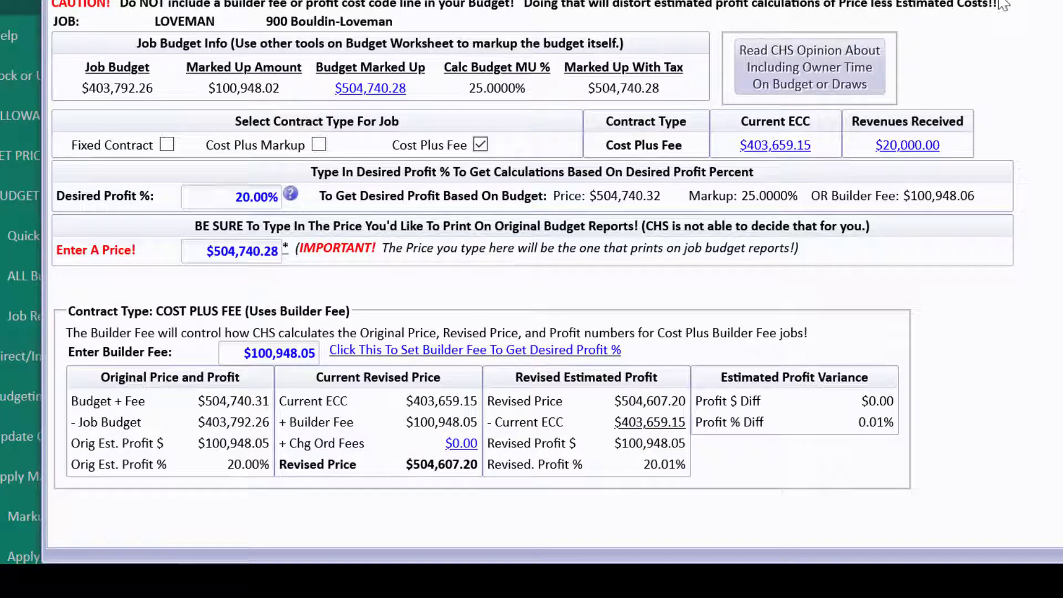
{"action": "left_click", "coordinate": [1054, 3]}
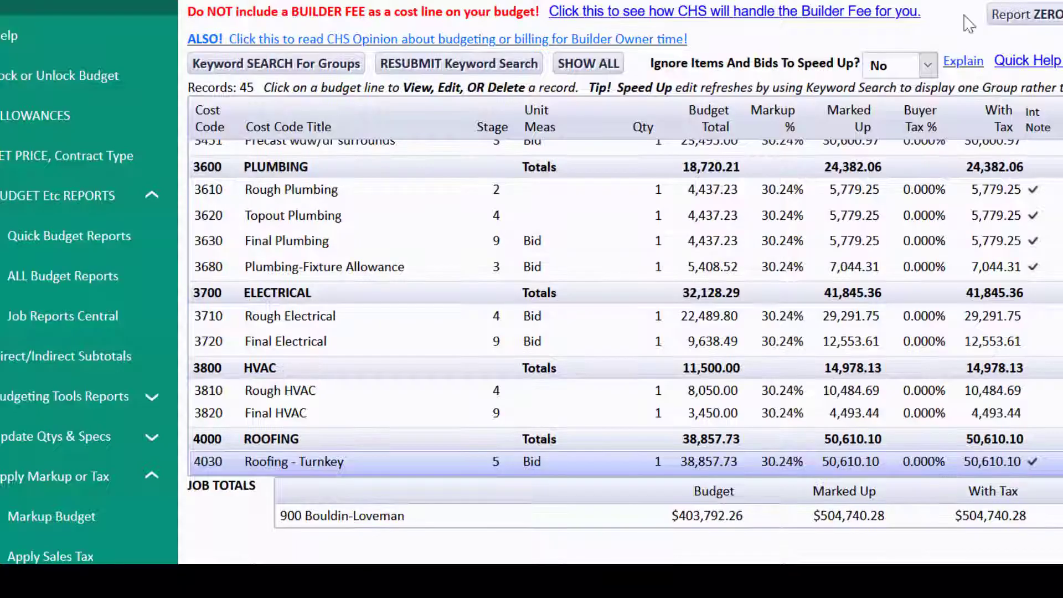
- Generate the Budgeted Costs Only report with Buyer Notes and no zero lines, using the PROPOSAL report style
{"action": "left_click", "coordinate": [110, 277]}
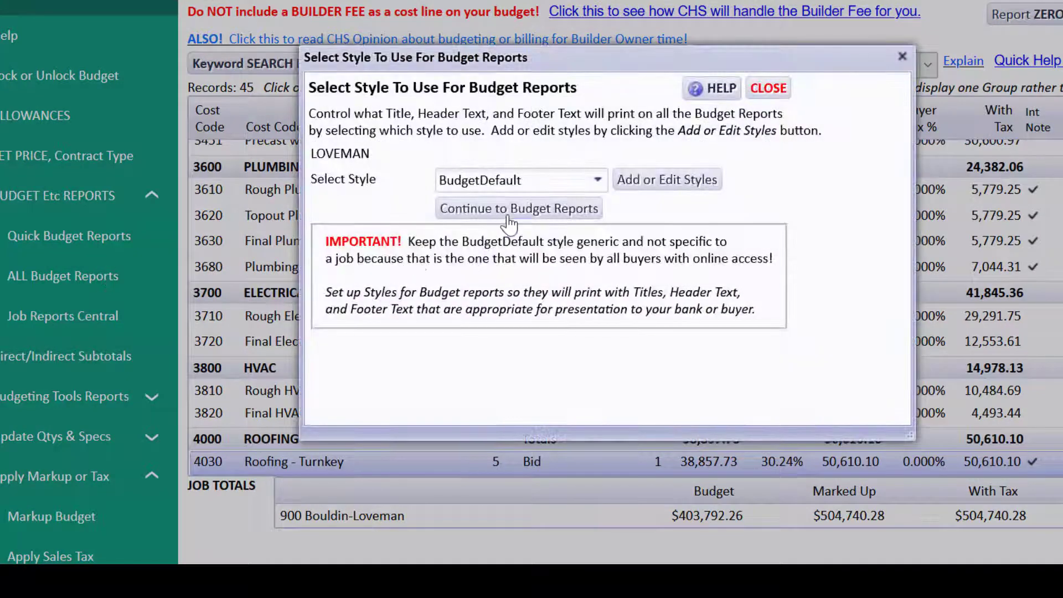
{"action": "left_click", "coordinate": [598, 182]}
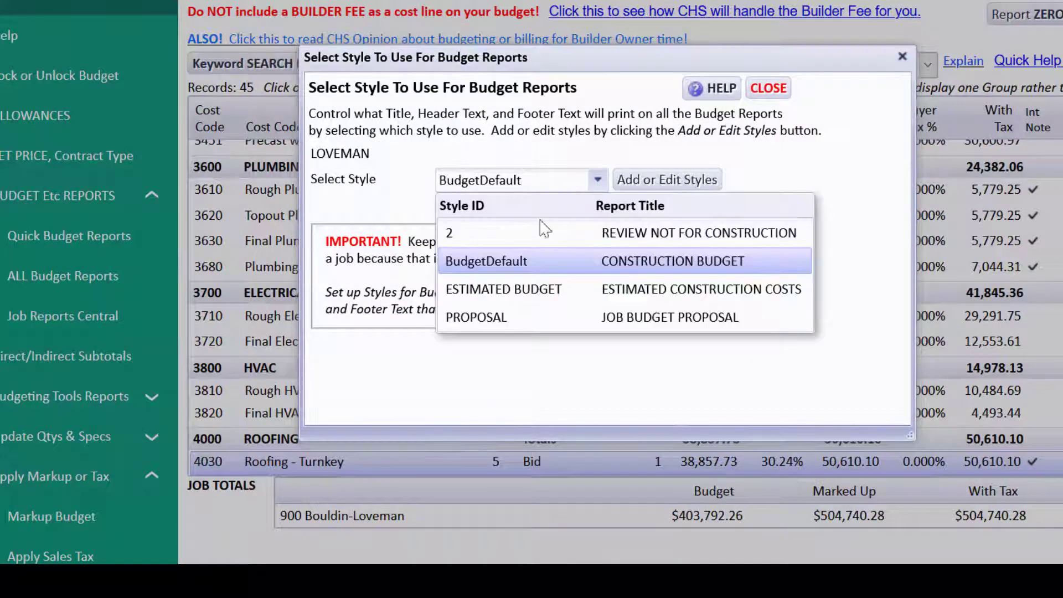
{"action": "left_click", "coordinate": [515, 317]}
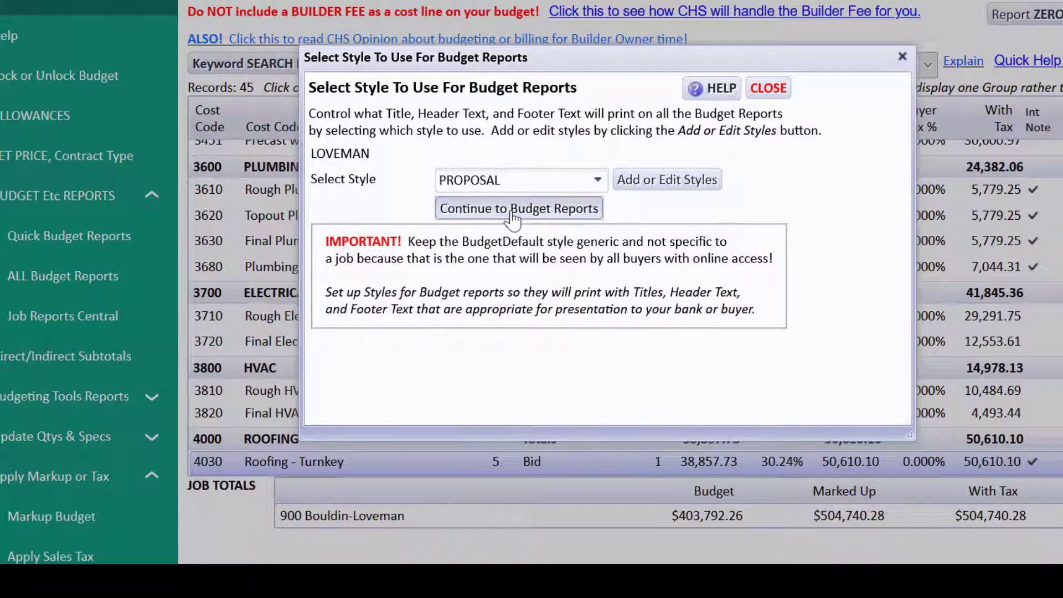
{"action": "left_click", "coordinate": [511, 213]}
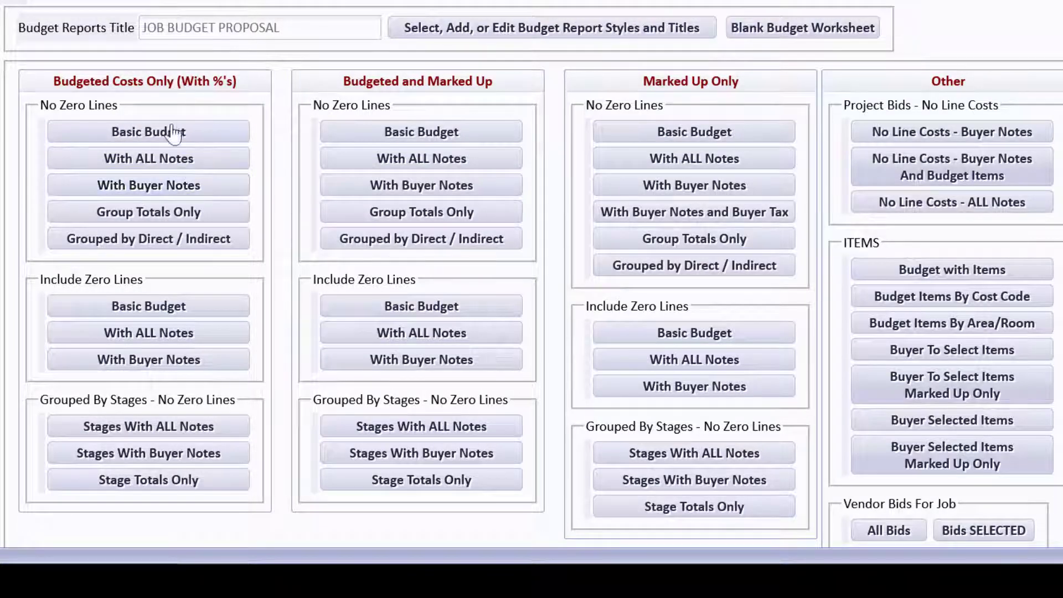
{"action": "left_click", "coordinate": [178, 188]}
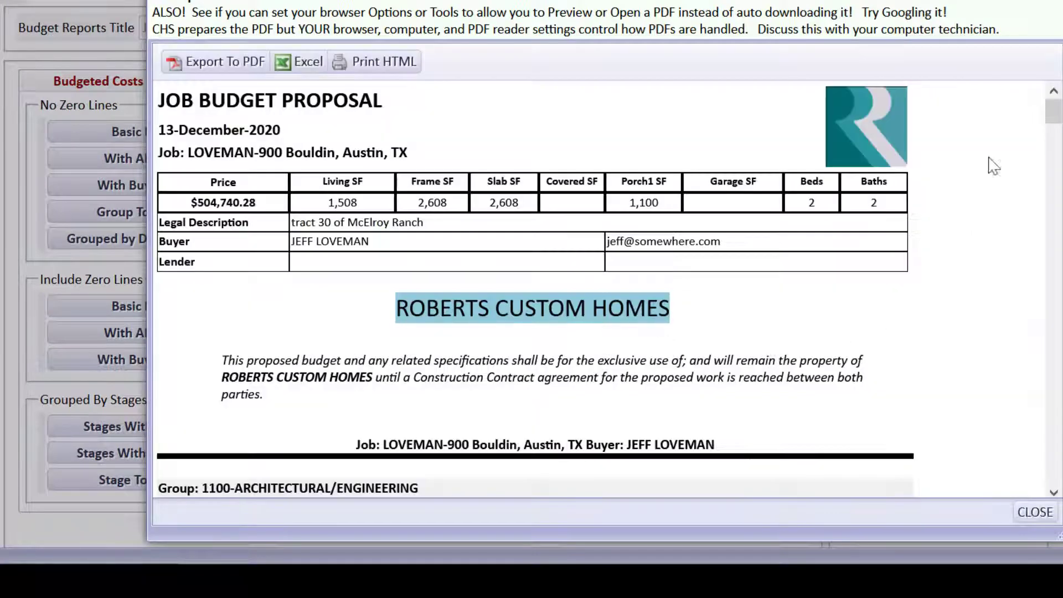
- Review the costs-only proposal down to its job totals and Builder's Fee, and return to the budget worksheet
{"action": "left_click_drag", "start_coordinate": [1053, 123], "coordinate": [1050, 146]}
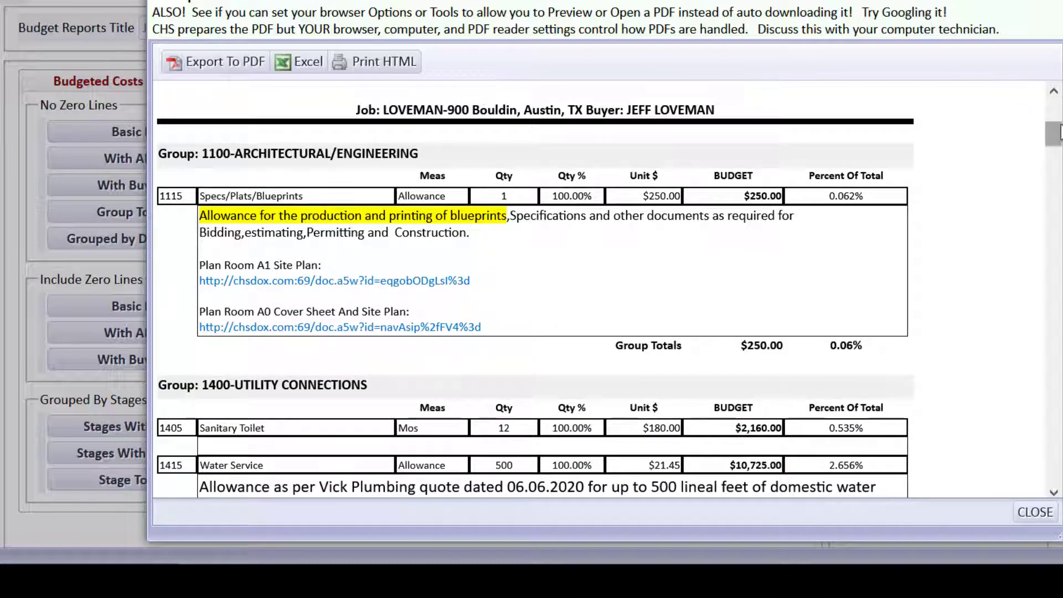
{"action": "left_click_drag", "start_coordinate": [1055, 135], "coordinate": [1018, 471]}
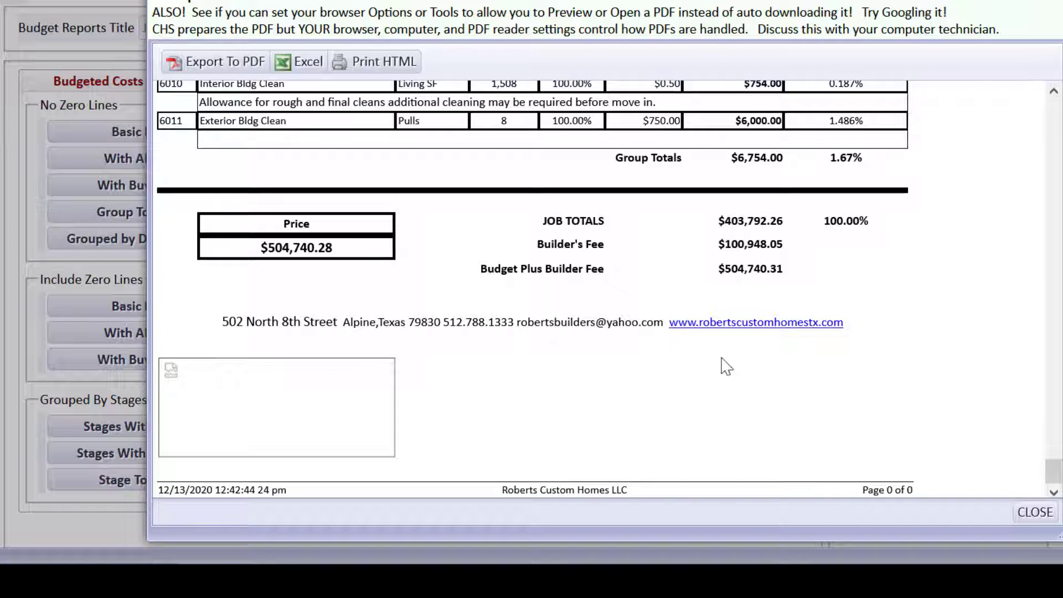
{"action": "left_click", "coordinate": [1033, 512]}
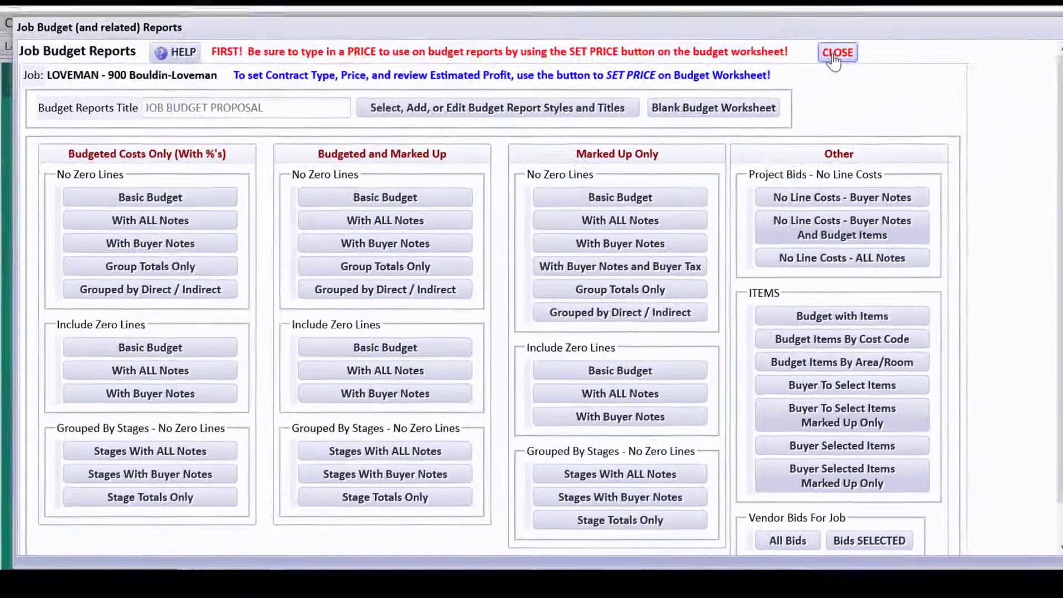
{"action": "left_click", "coordinate": [834, 58]}
{"action": "left_click", "coordinate": [666, 175]}
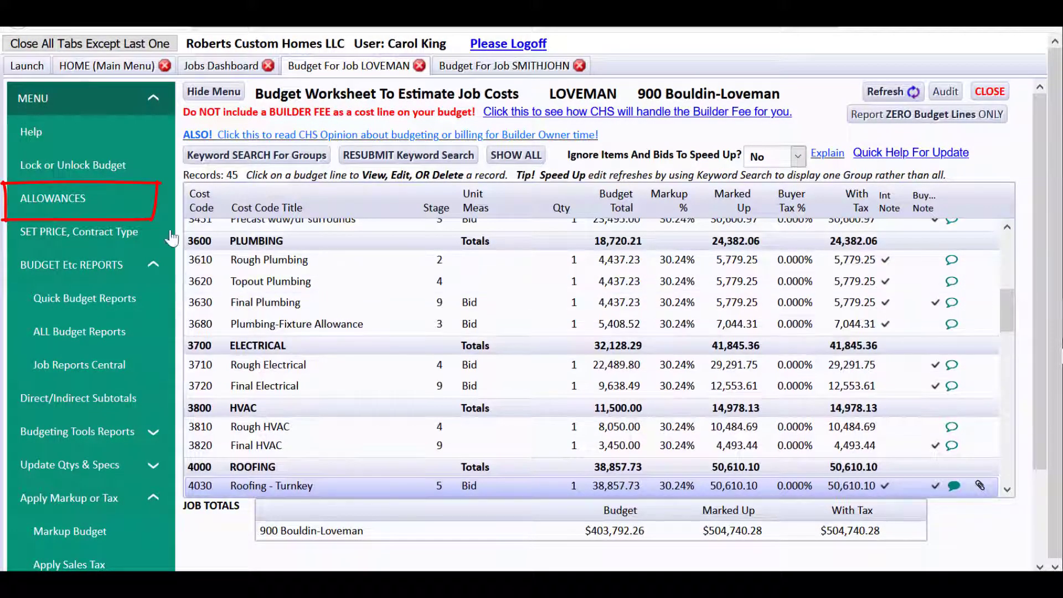
- Open the job's Allowances Worksheet and check the buyer notes for the Septic System and Framing Package allowances
{"action": "left_click", "coordinate": [150, 212]}
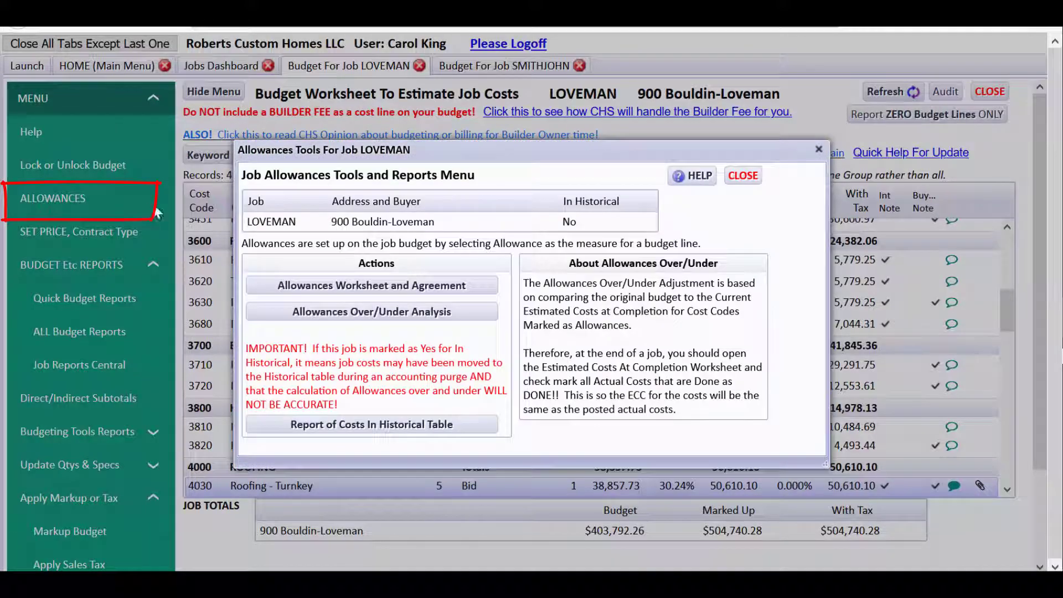
{"action": "left_click", "coordinate": [429, 287]}
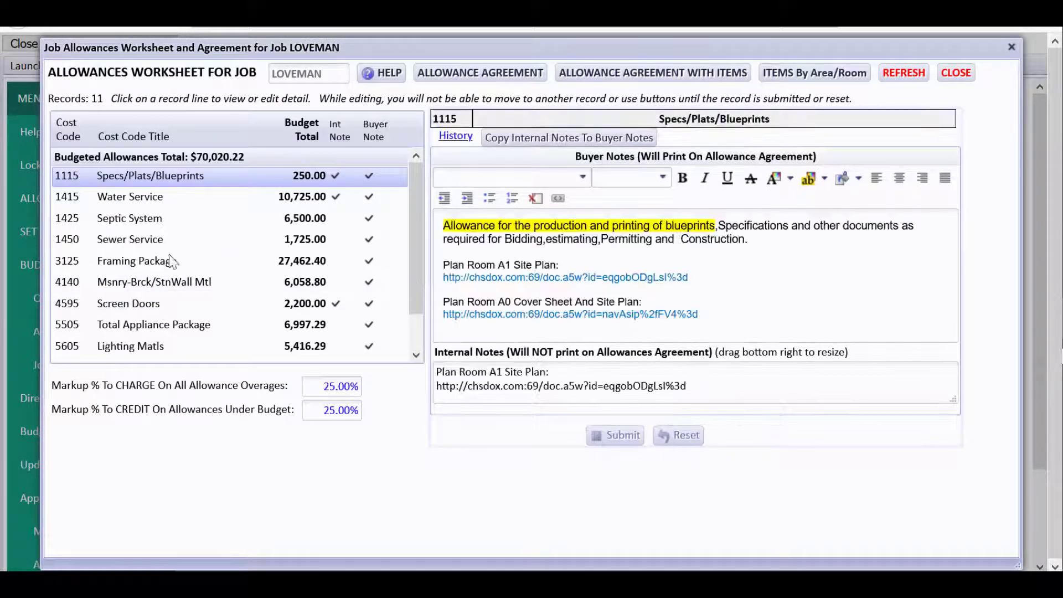
{"action": "left_click", "coordinate": [69, 196]}
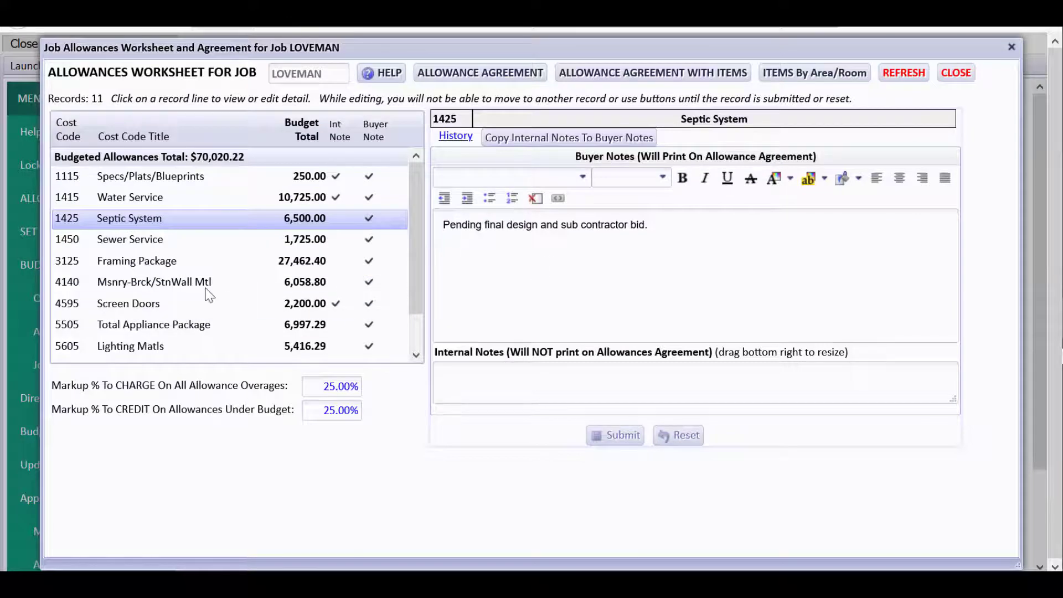
{"action": "left_click", "coordinate": [164, 267]}
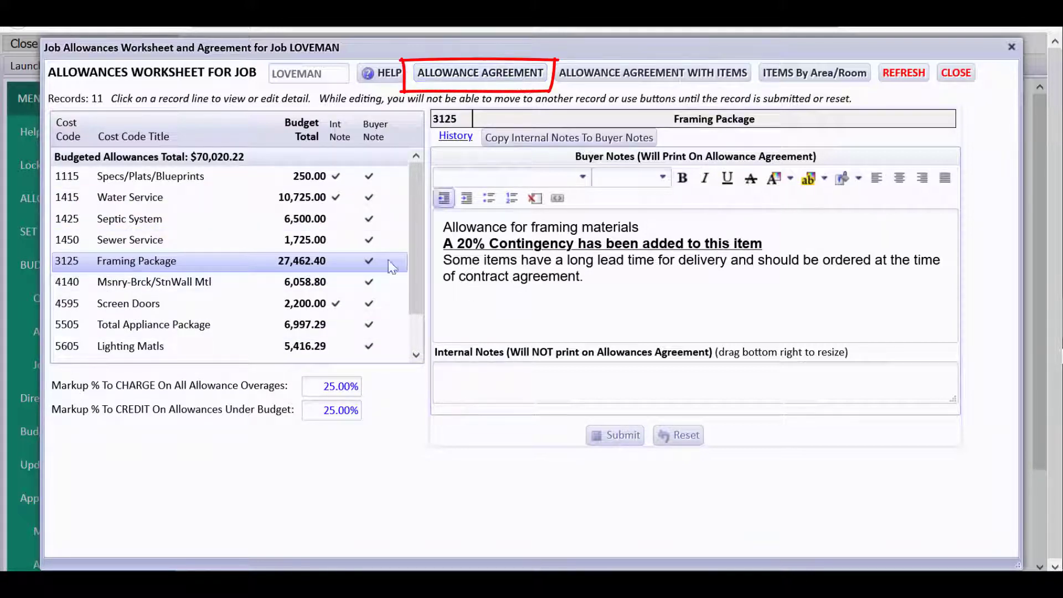
- Generate the Allowance Agreement, review it from its header to the markup rates and signature lines, and close the allowance tools
{"action": "left_click", "coordinate": [480, 72]}
{"action": "scroll", "coordinate": [908, 250], "scroll_direction": "up", "scroll_amount": 5}
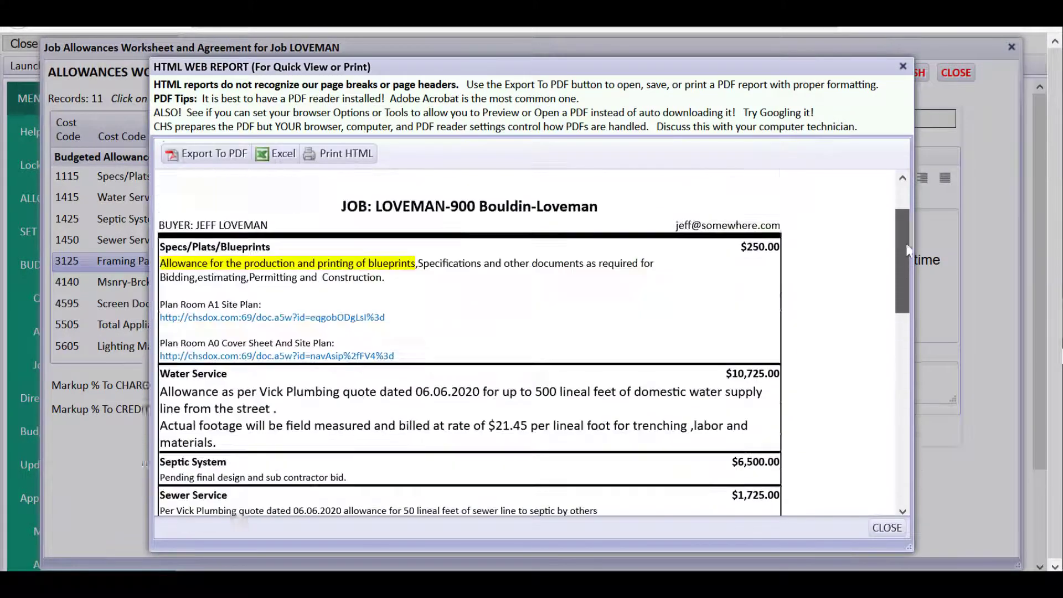
{"action": "left_click_drag", "start_coordinate": [908, 250], "coordinate": [902, 224]}
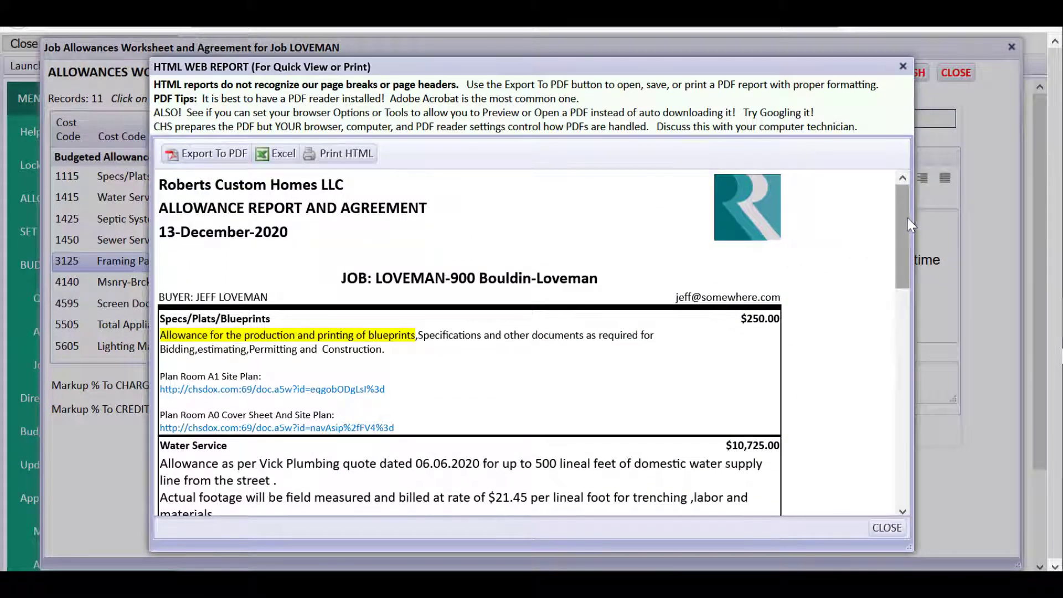
{"action": "left_click_drag", "start_coordinate": [904, 214], "coordinate": [904, 239]}
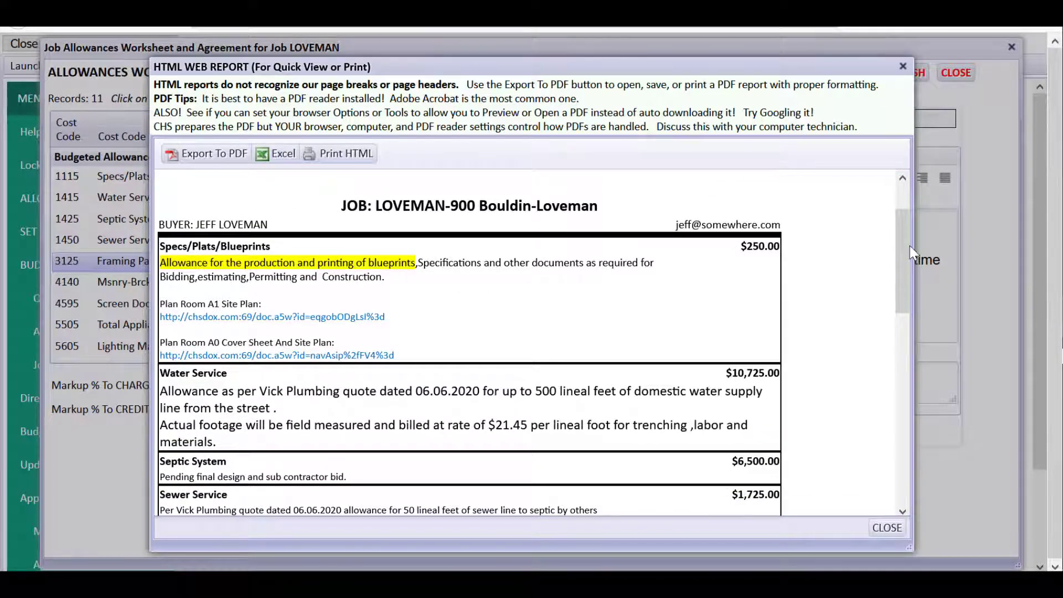
{"action": "mouse_move", "coordinate": [900, 248]}
{"action": "left_mouse_down"}
{"action": "mouse_move", "coordinate": [907, 440]}
{"action": "mouse_move", "coordinate": [895, 237]}
{"action": "mouse_move", "coordinate": [903, 488]}
{"action": "left_mouse_up"}
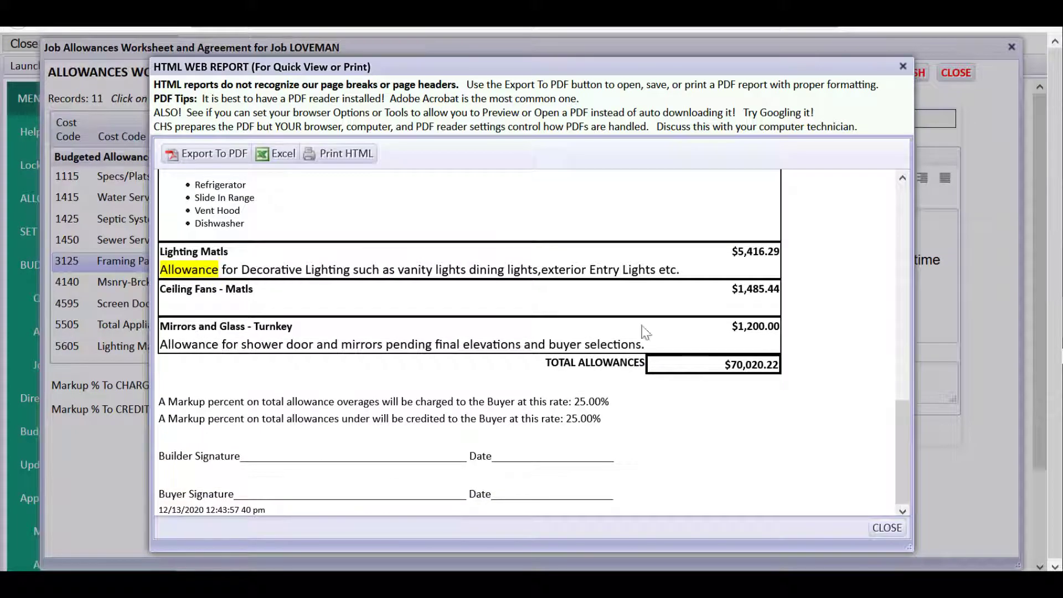
{"action": "left_click", "coordinate": [896, 528]}
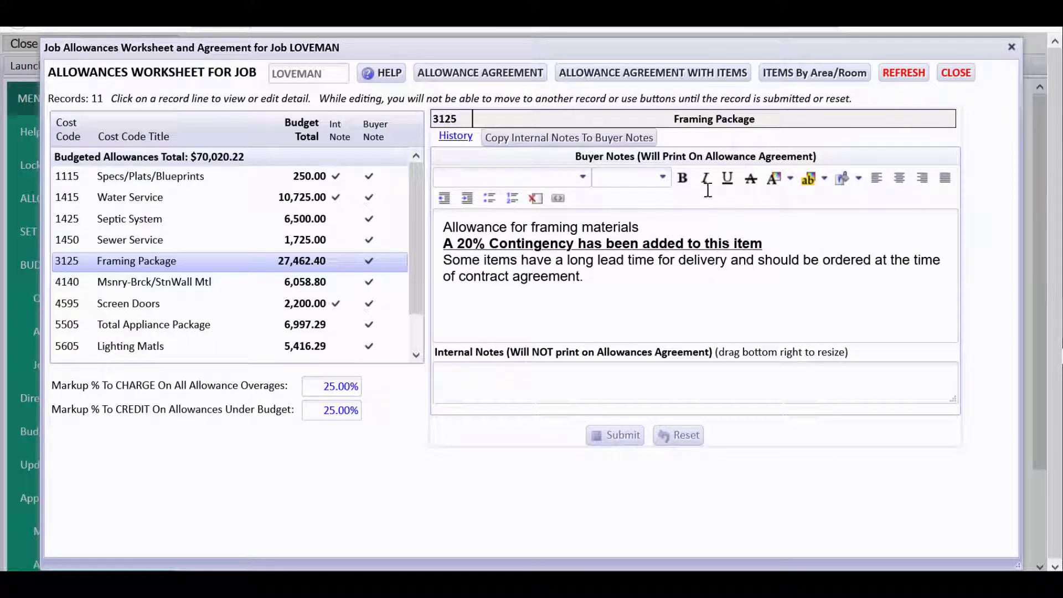
{"action": "left_click", "coordinate": [954, 72]}
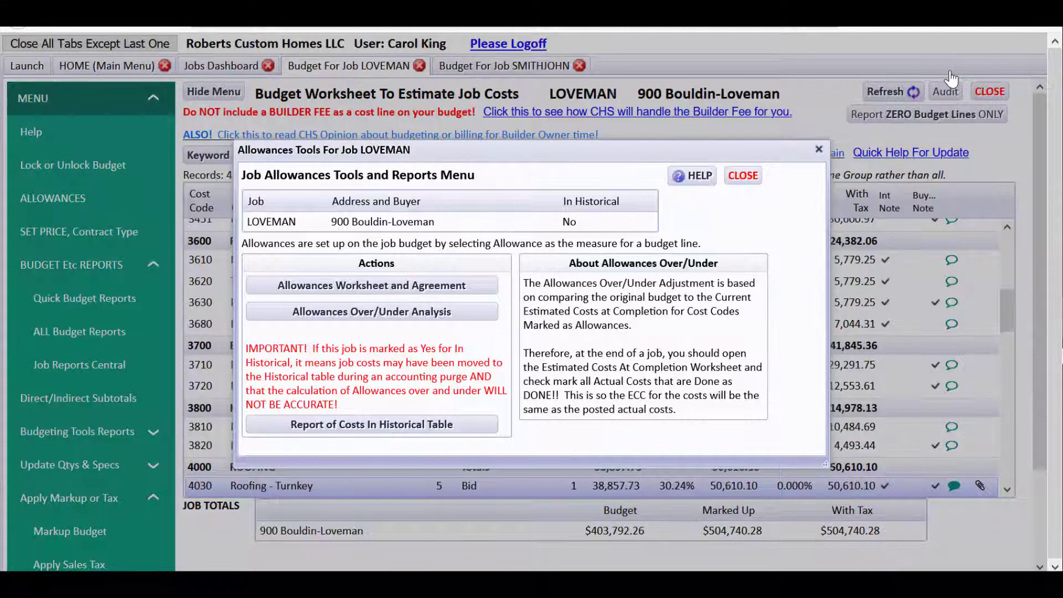
{"action": "left_click", "coordinate": [753, 176]}
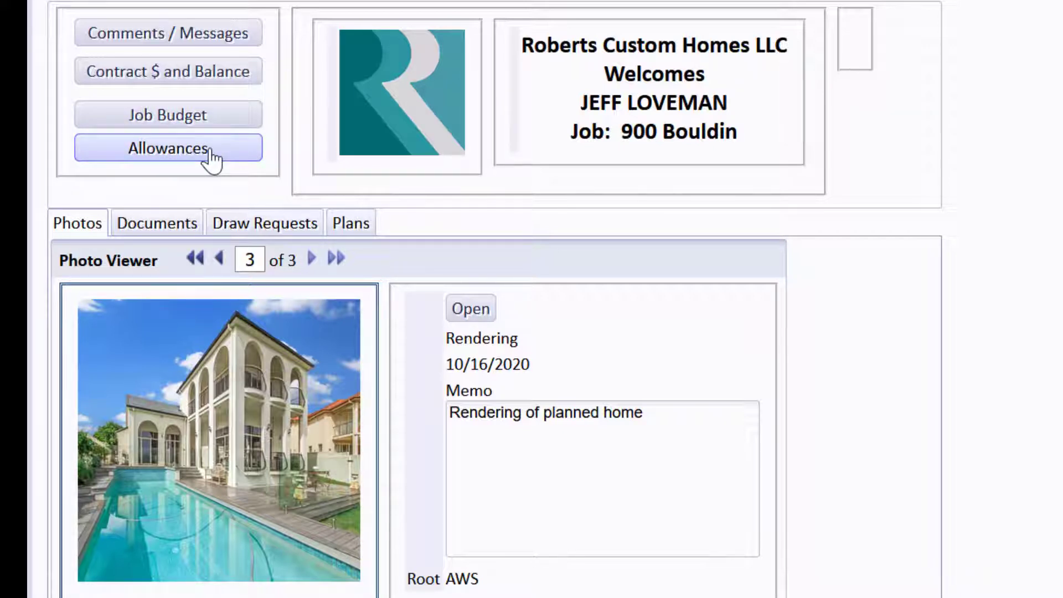
- Open the comments and messages in the buyer's online portal and read through to the oldest one
{"action": "left_click", "coordinate": [197, 40]}
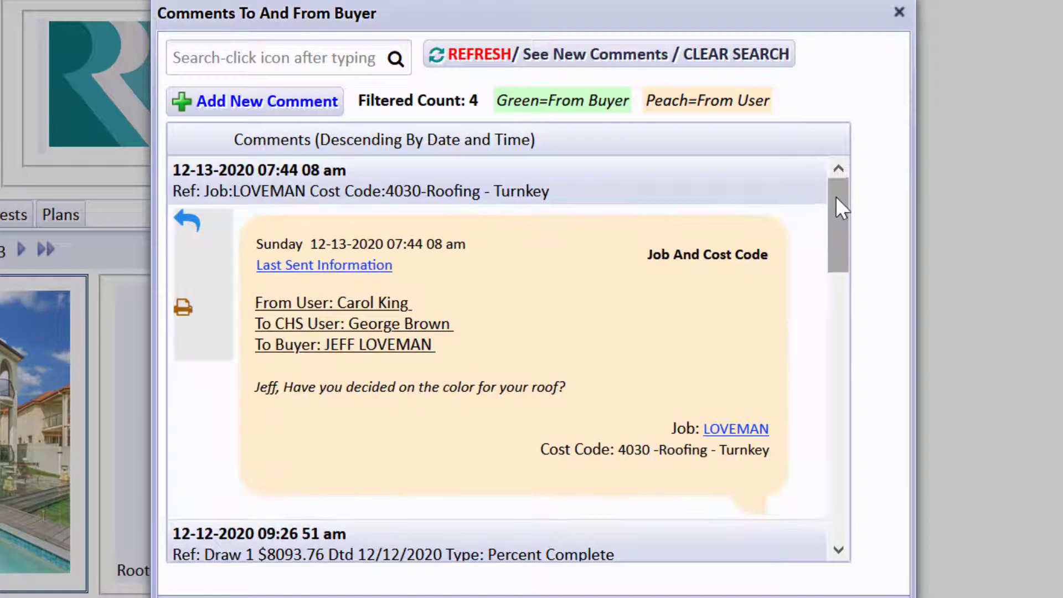
{"action": "mouse_move", "coordinate": [835, 197]}
{"action": "left_mouse_down"}
{"action": "mouse_move", "coordinate": [840, 526]}
{"action": "mouse_move", "coordinate": [830, 524]}
{"action": "left_mouse_up"}
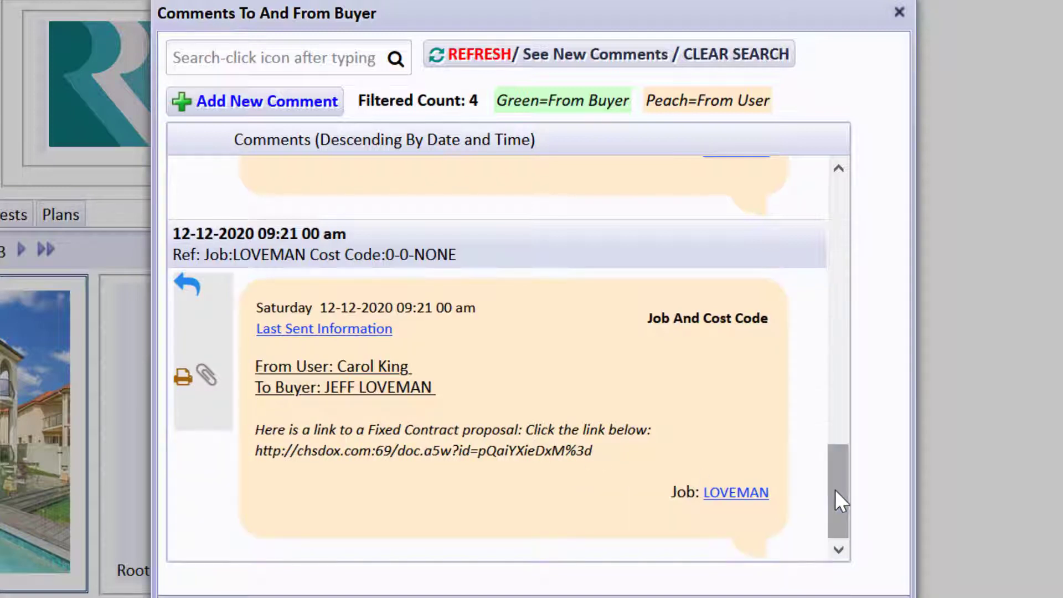
- Reply to the newest comment, about cost code 4030 Roofing - Turnkey, with the text "Roof color: Duratum"
{"action": "left_click_drag", "start_coordinate": [835, 489], "coordinate": [834, 484]}
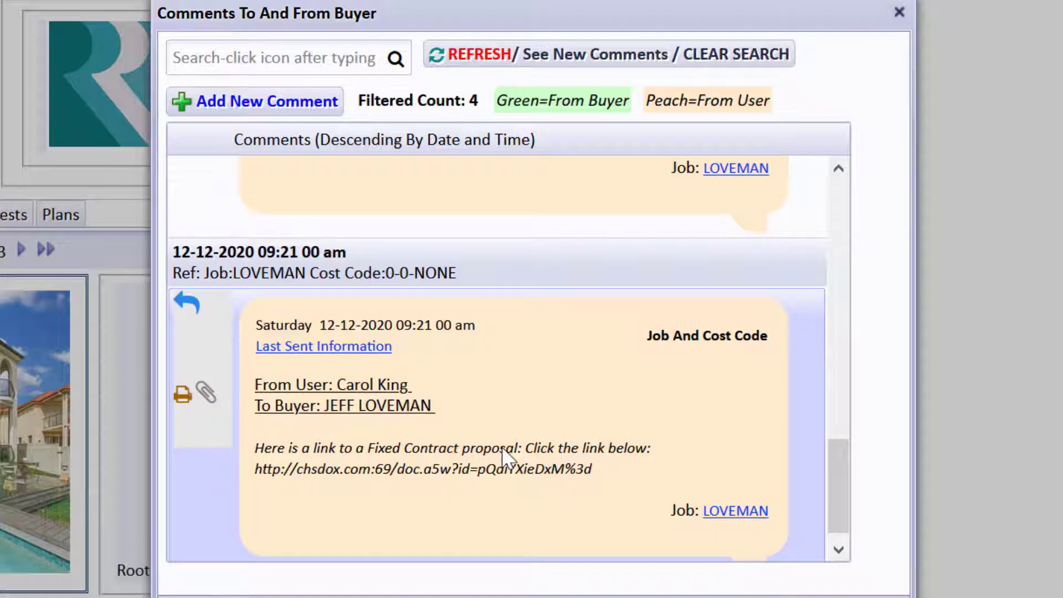
{"action": "mouse_move", "coordinate": [840, 465]}
{"action": "left_mouse_down"}
{"action": "mouse_move", "coordinate": [839, 292]}
{"action": "mouse_move", "coordinate": [835, 334]}
{"action": "mouse_move", "coordinate": [858, 213]}
{"action": "left_mouse_up"}
{"action": "left_click", "coordinate": [647, 303]}
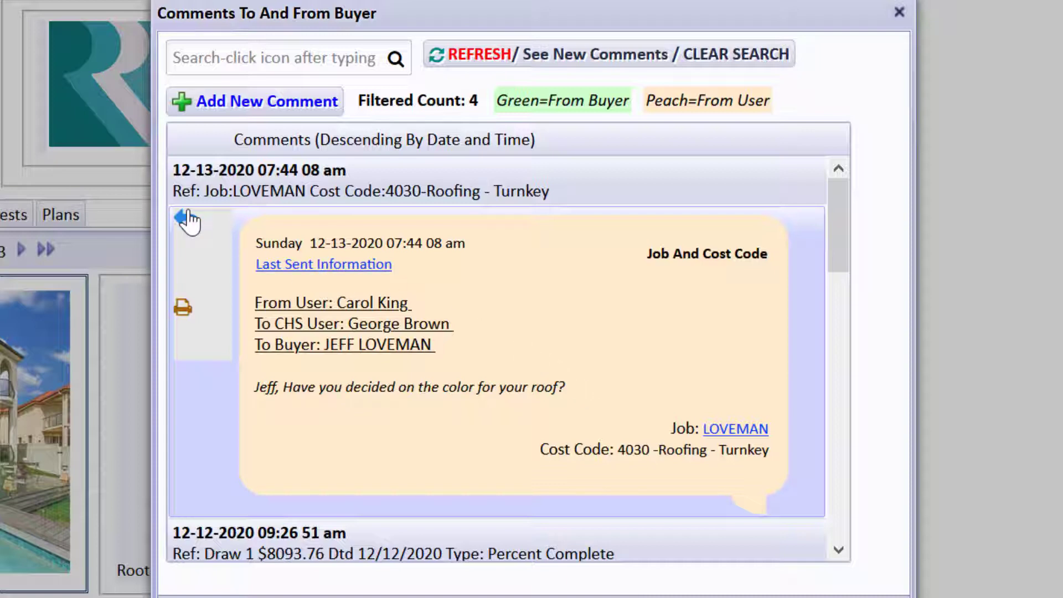
{"action": "left_click", "coordinate": [187, 219]}
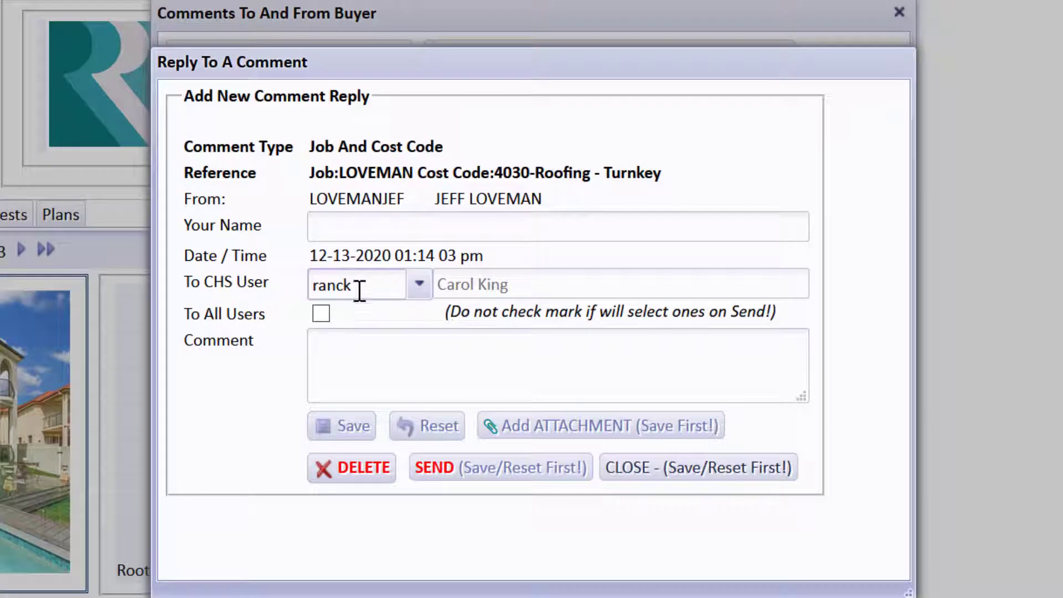
{"action": "left_click", "coordinate": [422, 346]}
{"action": "type", "text": "R"}
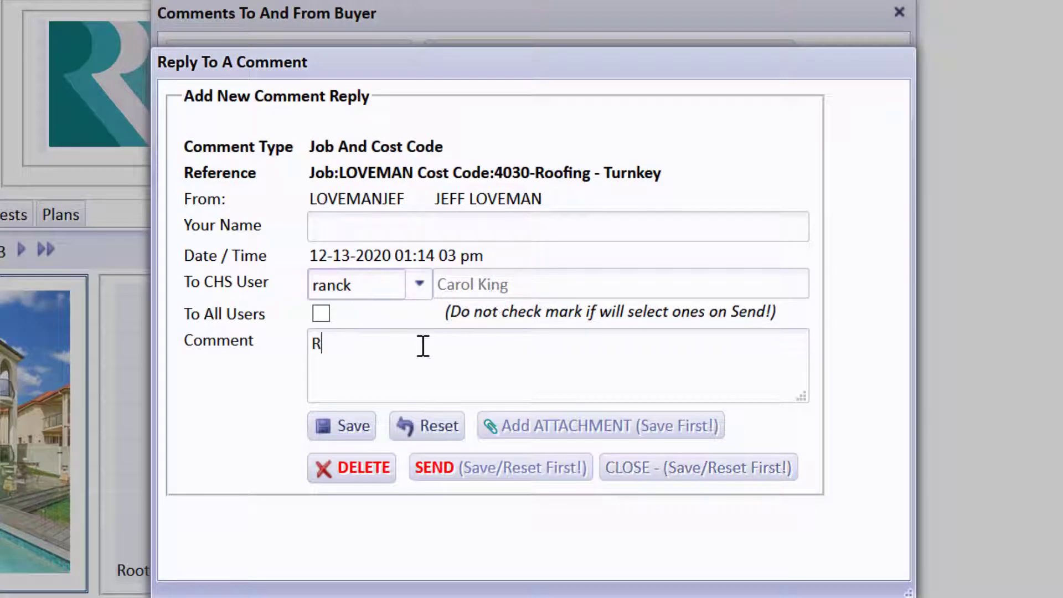
{"action": "type", "text": "oof color:  Dur"}
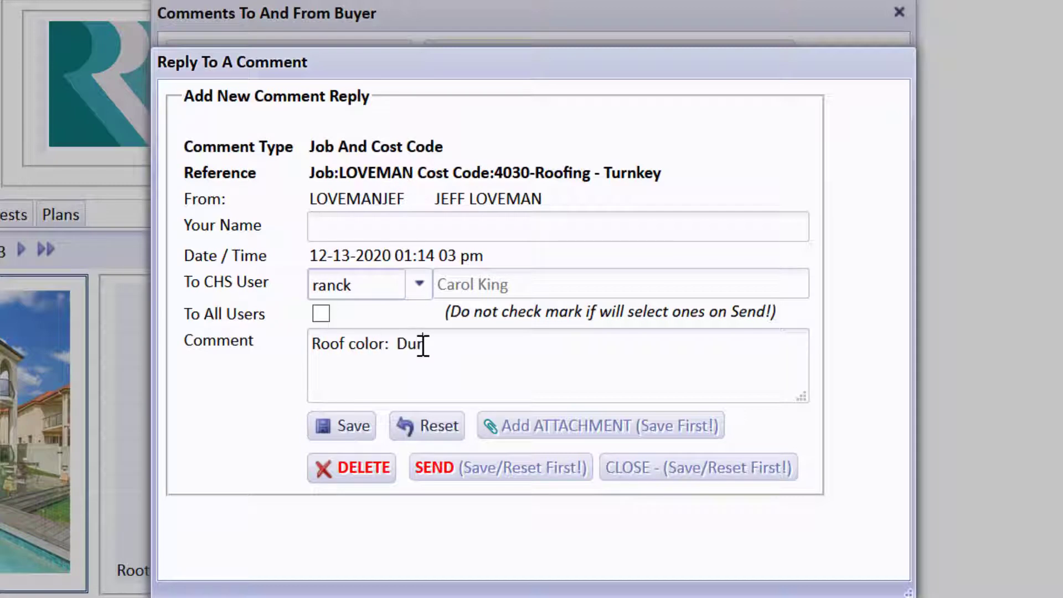
{"action": "type", "text": "atum"}
- Enter the buyer's first name as the sender of the reply, save it and close the reply form
{"action": "left_click", "coordinate": [356, 221]}
{"action": "type", "text": "Jeff"}
{"action": "left_click", "coordinate": [366, 433]}
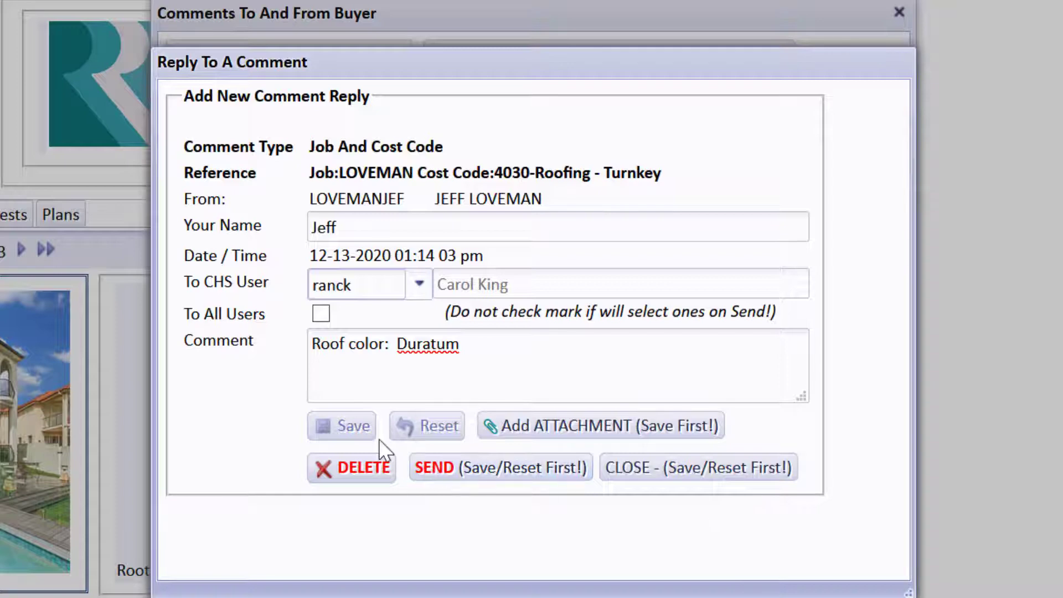
{"action": "left_click", "coordinate": [628, 469]}
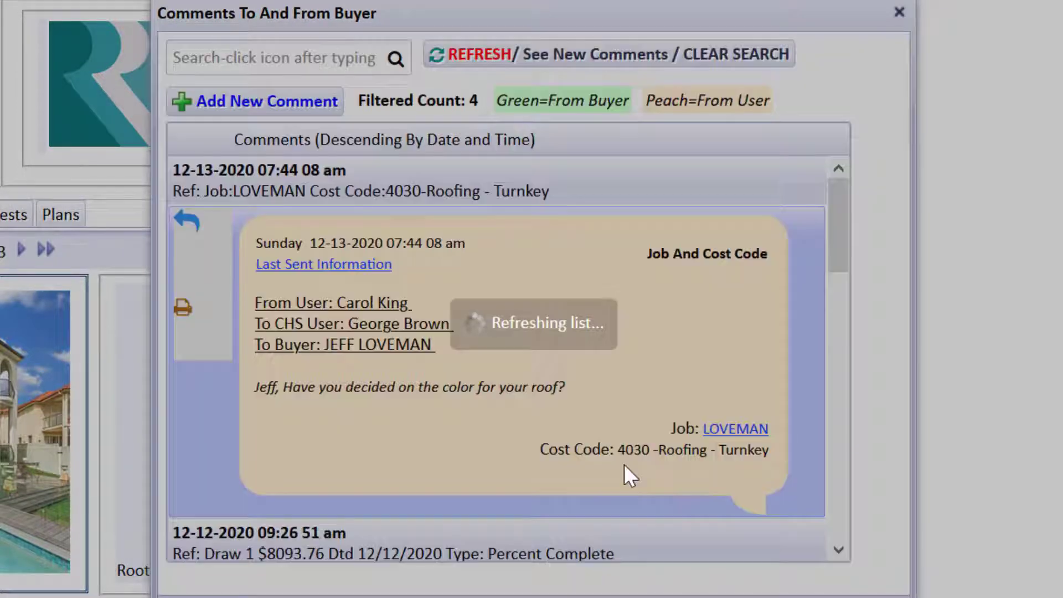
- Check the buyer's roof color reply at the start of the comment list and close the comments
{"action": "left_click_drag", "start_coordinate": [839, 201], "coordinate": [837, 172]}
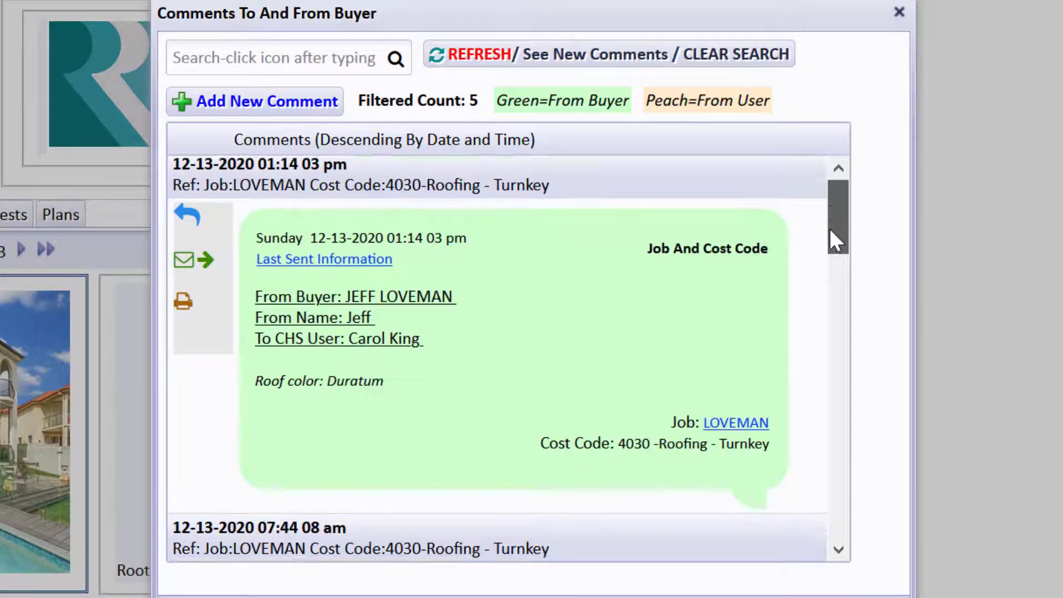
{"action": "mouse_move", "coordinate": [835, 226]}
{"action": "left_mouse_down"}
{"action": "mouse_move", "coordinate": [832, 280]}
{"action": "mouse_move", "coordinate": [830, 213]}
{"action": "left_mouse_up"}
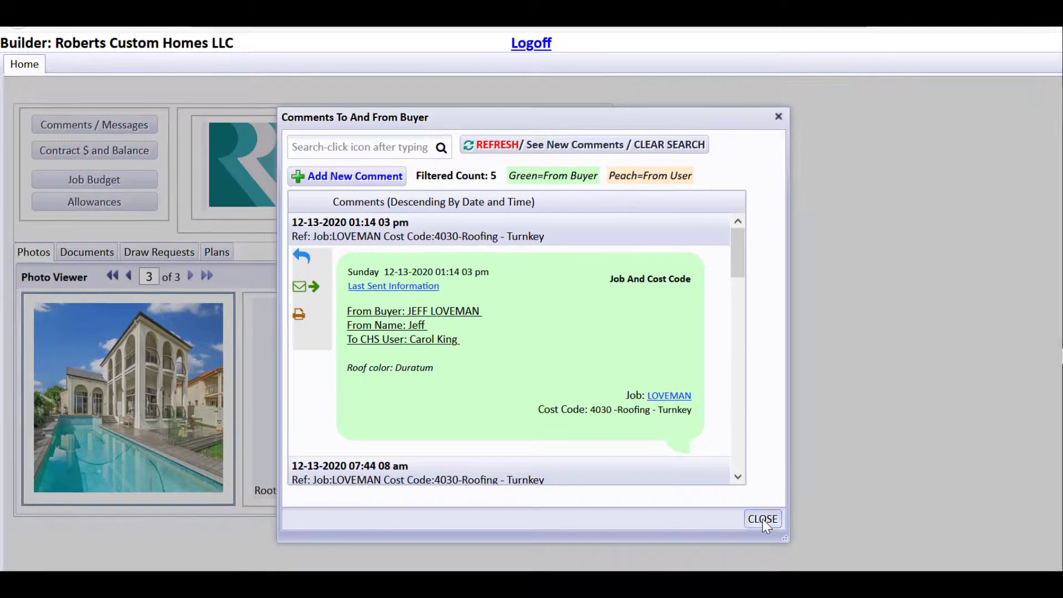
{"action": "left_click", "coordinate": [762, 519]}
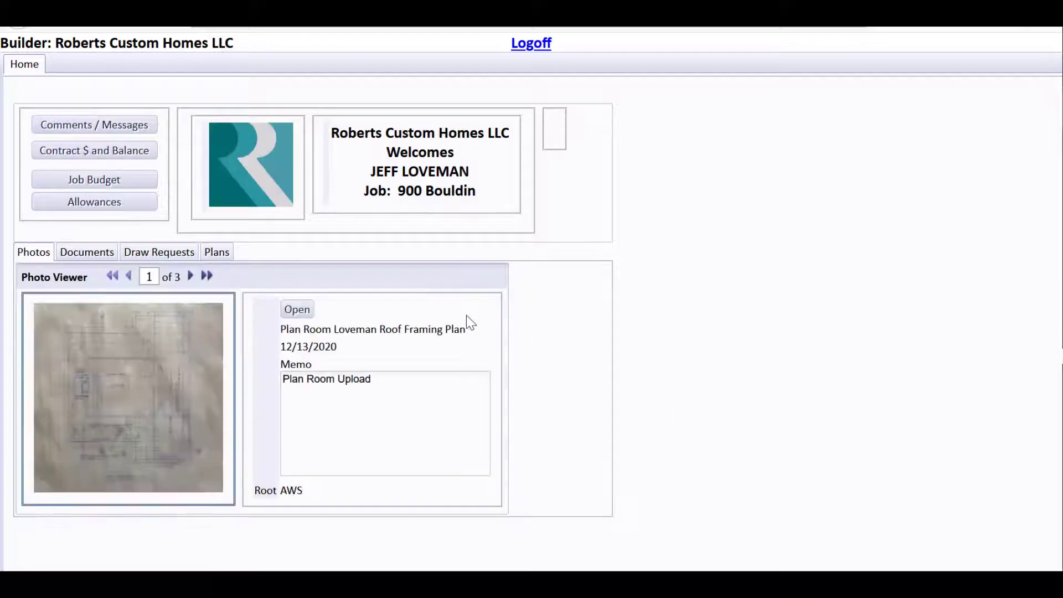
- Browse the photos through to the home rendering, and review the Contract Balance Report down to the revenues received, closing it when done
{"action": "left_click", "coordinate": [191, 276]}
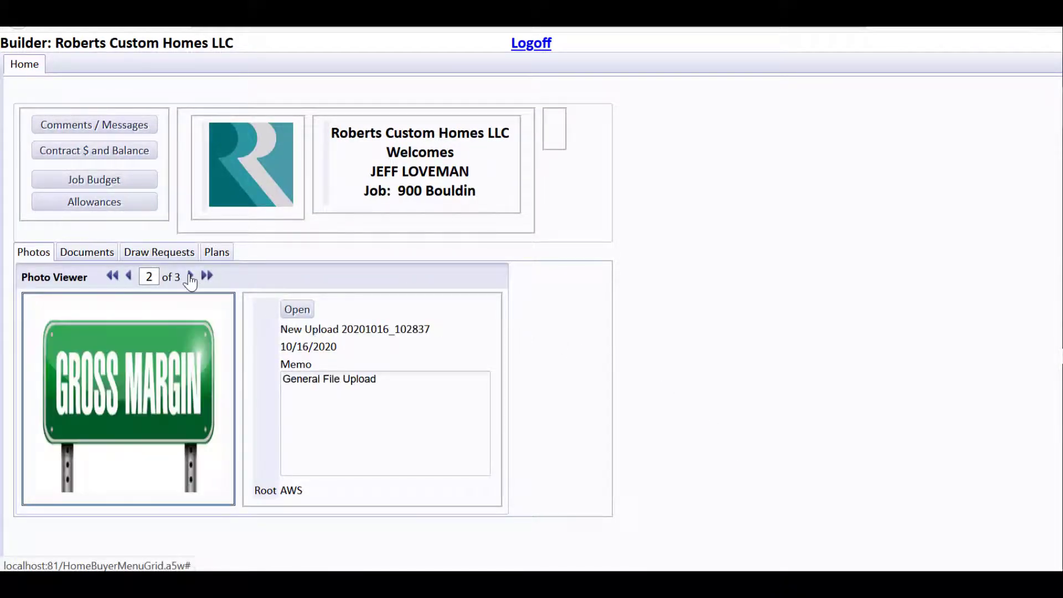
{"action": "left_click", "coordinate": [190, 277]}
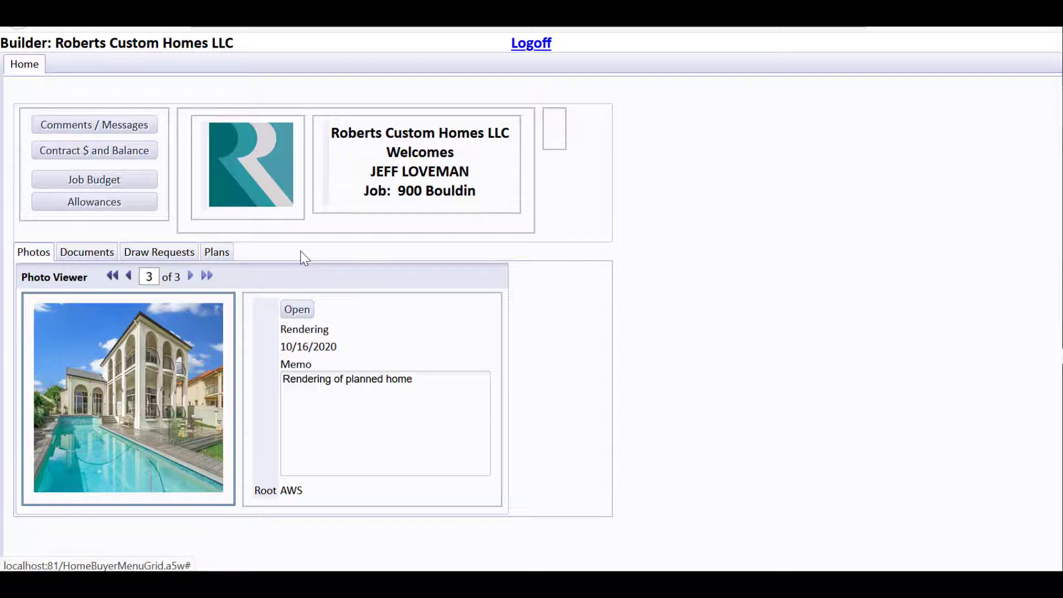
{"action": "left_click", "coordinate": [116, 155]}
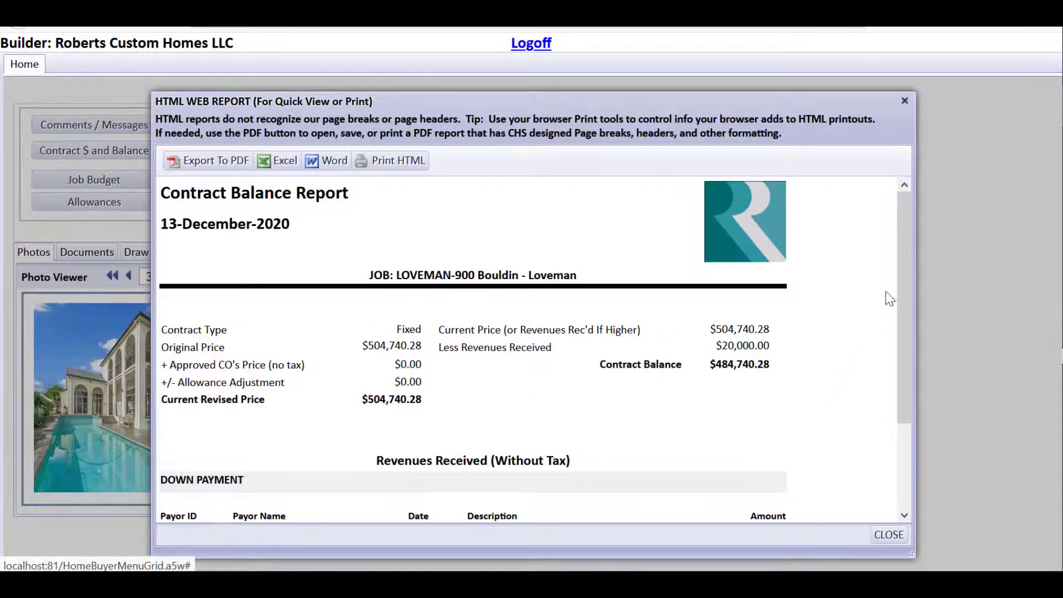
{"action": "left_click_drag", "start_coordinate": [899, 261], "coordinate": [897, 354]}
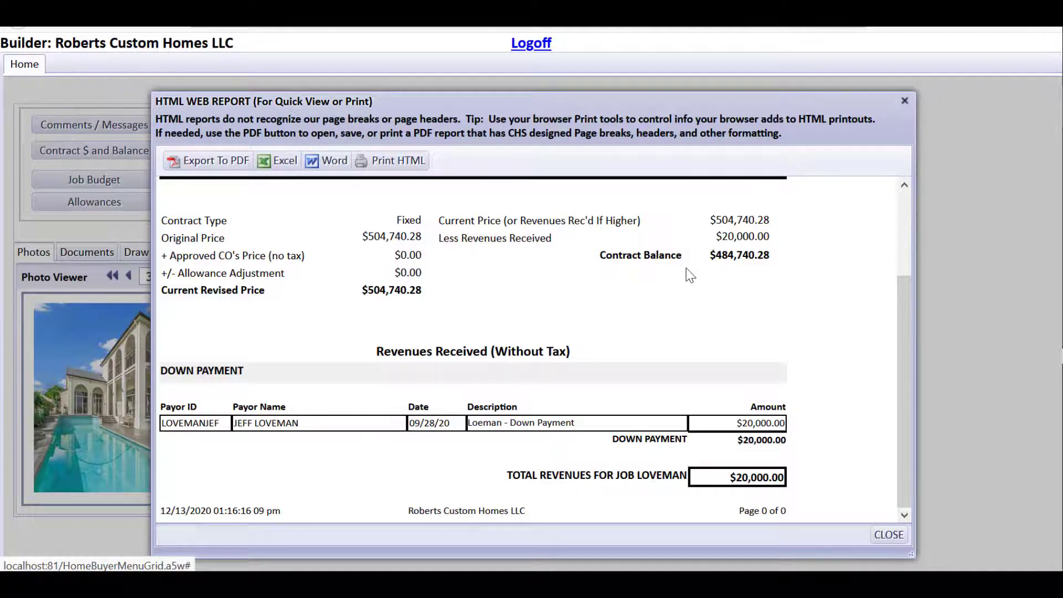
{"action": "left_click", "coordinate": [888, 535]}
- View the list of plans, and open the Draw 1 request PDF, review it through to the revenues page and close it
{"action": "left_click", "coordinate": [228, 260]}
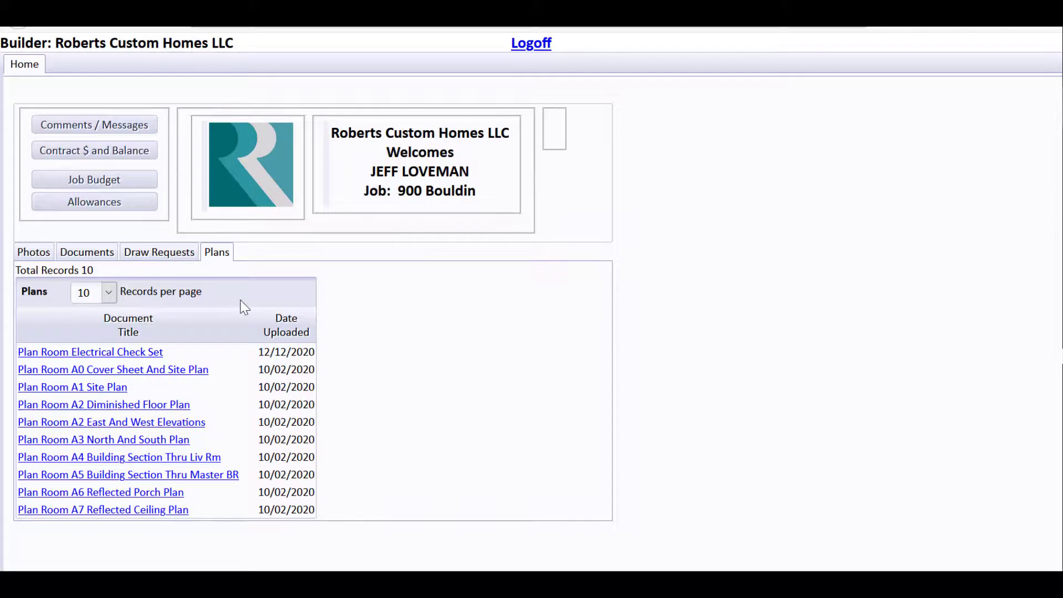
{"action": "left_click", "coordinate": [168, 259]}
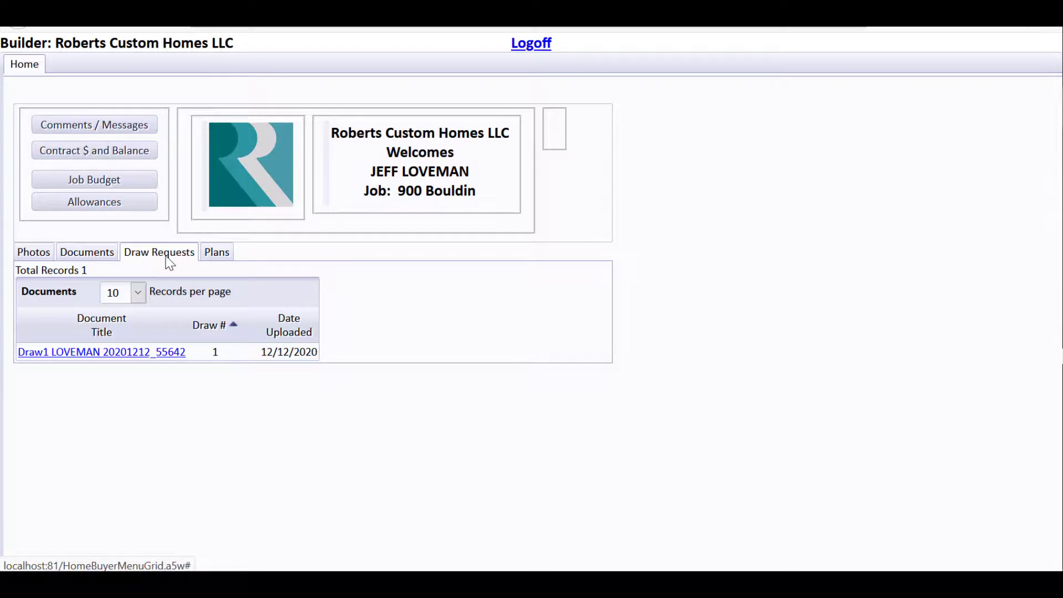
{"action": "left_click", "coordinate": [164, 352]}
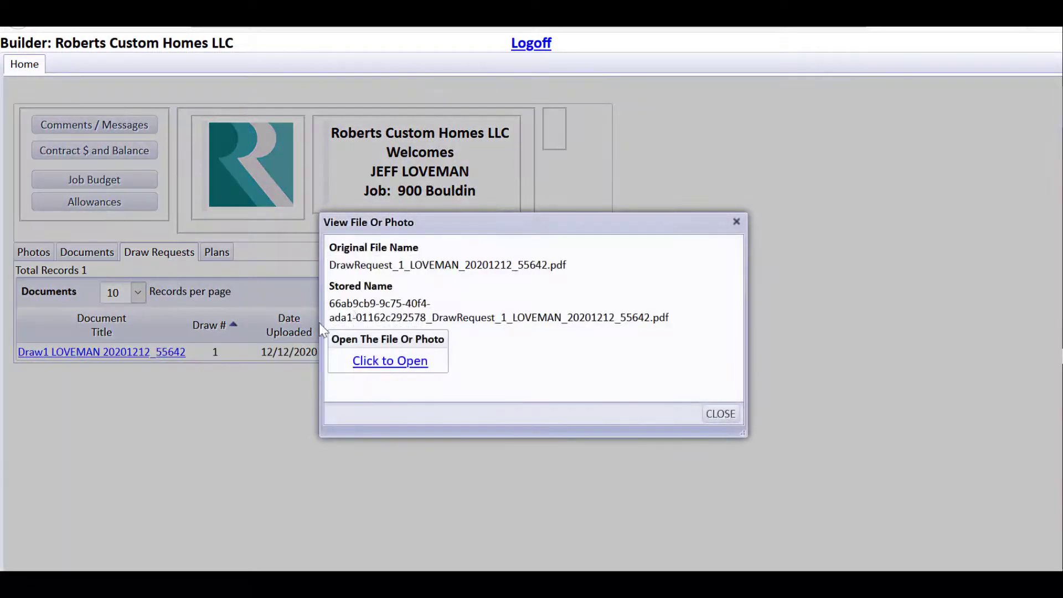
{"action": "left_click", "coordinate": [388, 362]}
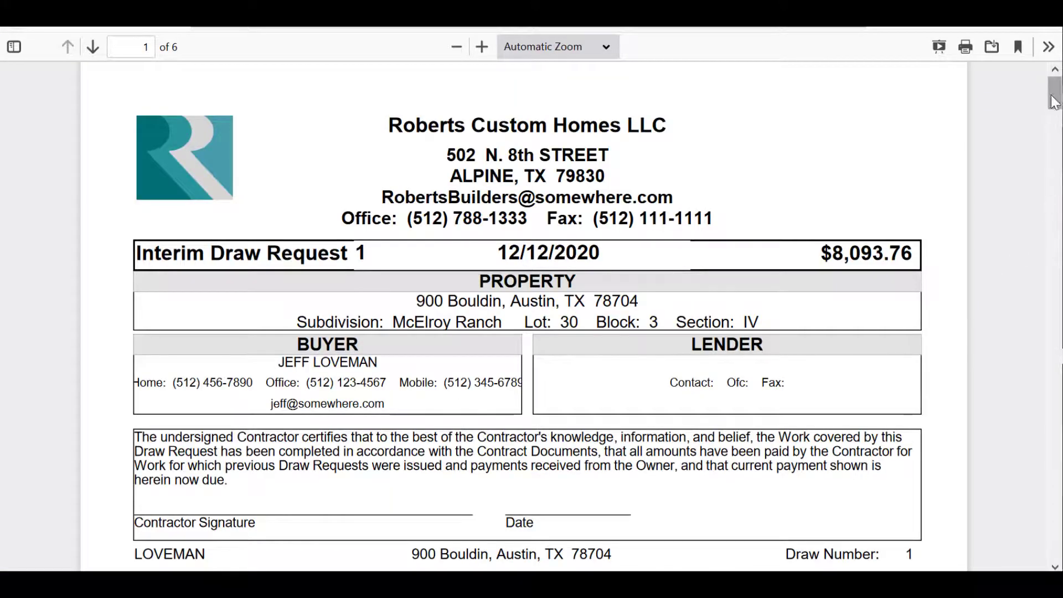
{"action": "left_click_drag", "start_coordinate": [1055, 98], "coordinate": [1029, 418]}
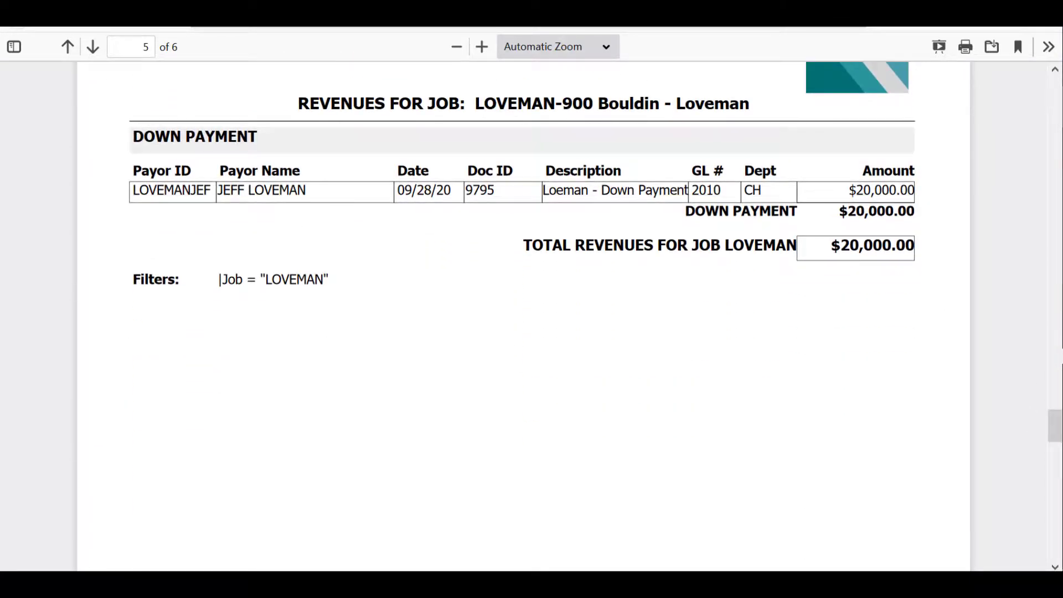
{"action": "key", "text": "ctrl+w"}
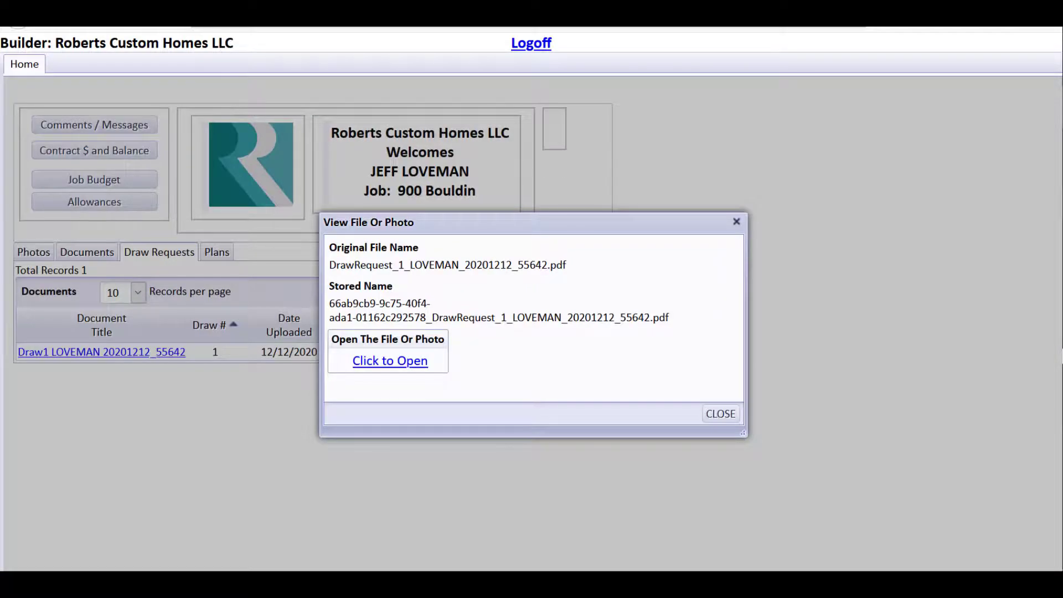
{"action": "left_click", "coordinate": [717, 415]}
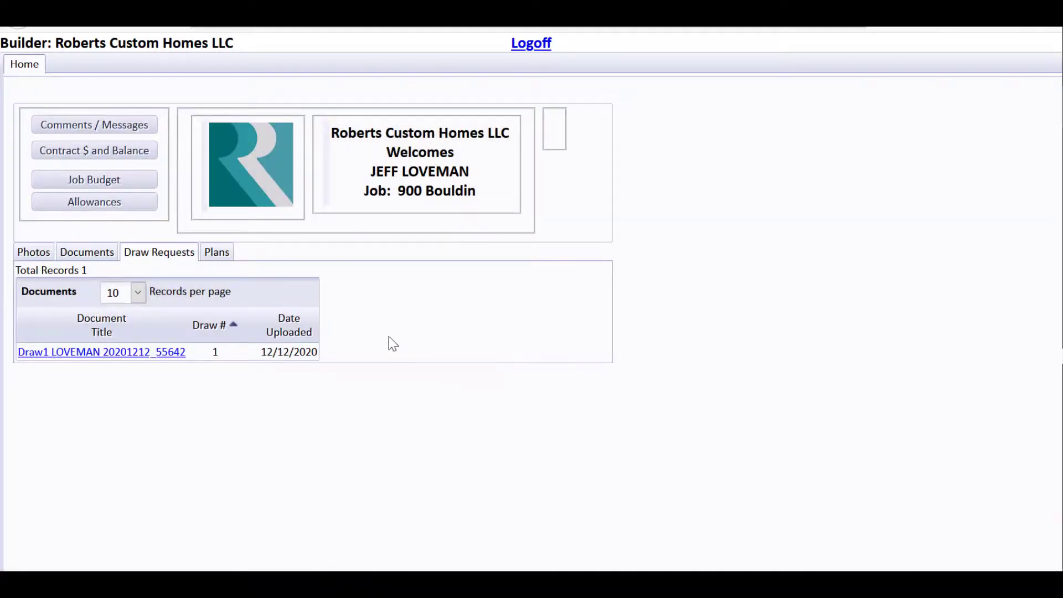